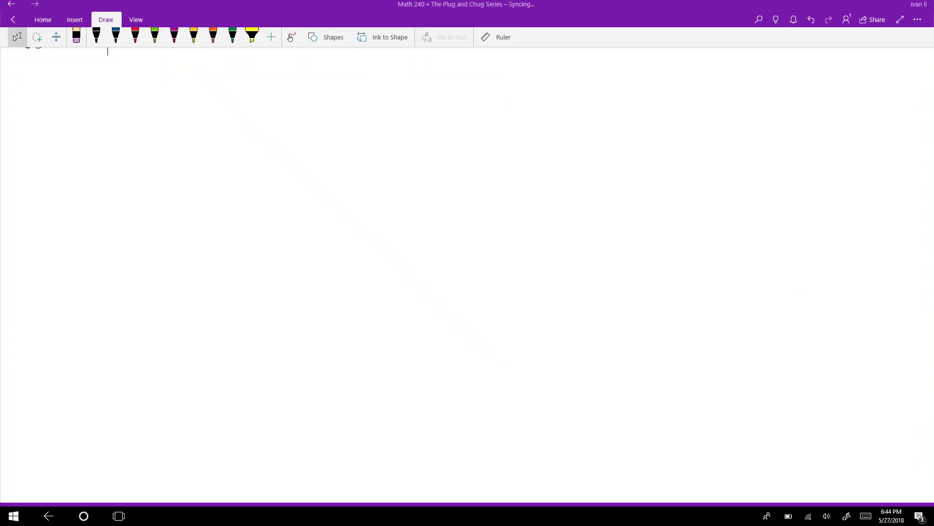
Choose the magenta pen on the Draw tab for handwriting
click(174, 41)
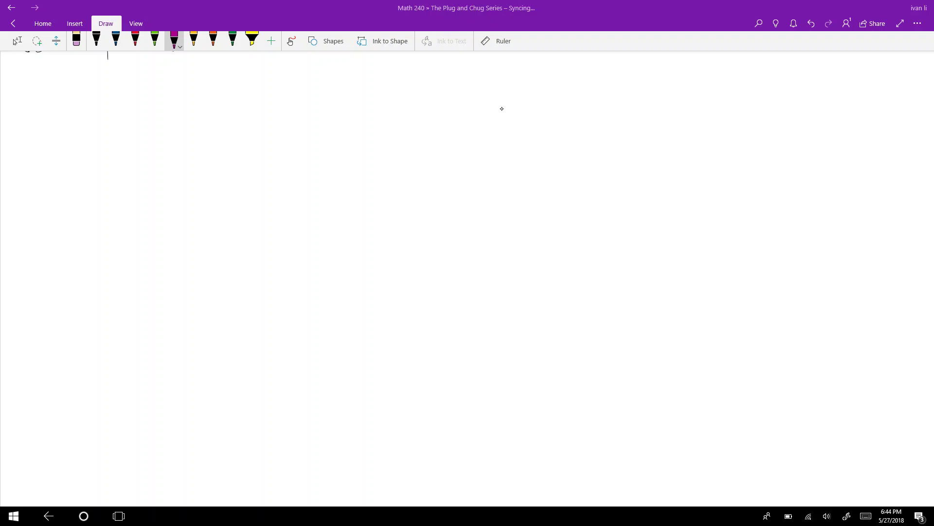
Handwrite the title 'Determinant of Block Matrices' in magenta ink
mouse_move(39, 89)
mouse_down()
mouse_move(46, 116)
mouse_move(64, 97)
mouse_move(78, 110)
mouse_move(102, 106)
mouse_up()
drag(106, 107, 132, 106)
mouse_move(130, 97)
mouse_down()
mouse_move(149, 107)
mouse_move(180, 103)
mouse_up()
mouse_move(192, 80)
mouse_down()
mouse_move(178, 102)
mouse_move(197, 92)
mouse_up()
mouse_move(238, 81)
mouse_down()
mouse_move(238, 94)
mouse_move(253, 98)
mouse_up()
drag(263, 87, 261, 95)
mouse_move(272, 88)
mouse_down()
mouse_move(269, 97)
mouse_move(279, 98)
mouse_up()
mouse_move(286, 78)
mouse_down()
mouse_move(284, 96)
mouse_move(329, 90)
mouse_up()
drag(331, 81, 333, 92)
mouse_move(342, 71)
mouse_down()
mouse_move(342, 93)
mouse_move(349, 79)
mouse_up()
drag(347, 87, 355, 90)
drag(359, 86, 366, 93)
drag(371, 90, 376, 86)
drag(382, 82, 378, 97)
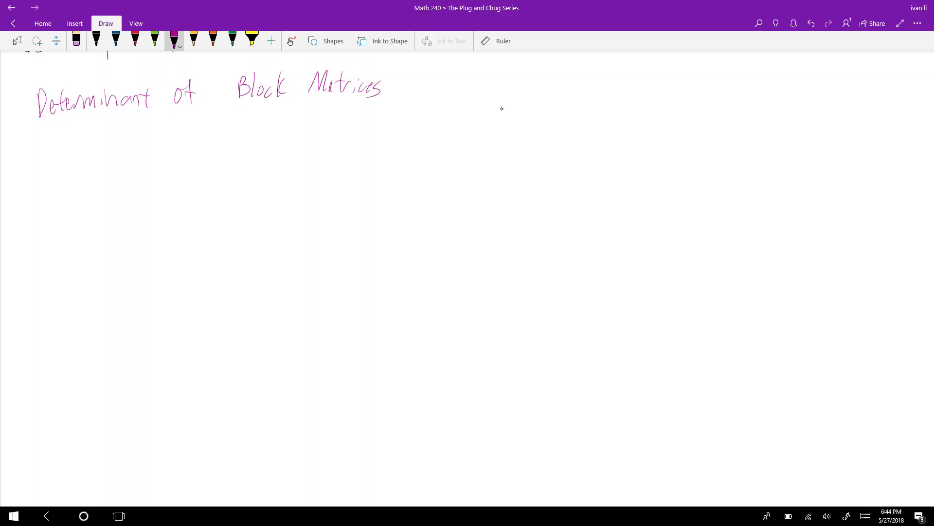
In black ink, write 'M =' with a tall opening bracket below the title
click(97, 39)
mouse_move(64, 191)
mouse_down()
mouse_move(70, 169)
mouse_move(89, 190)
mouse_move(108, 171)
mouse_up()
drag(95, 185, 108, 184)
drag(135, 134, 147, 258)
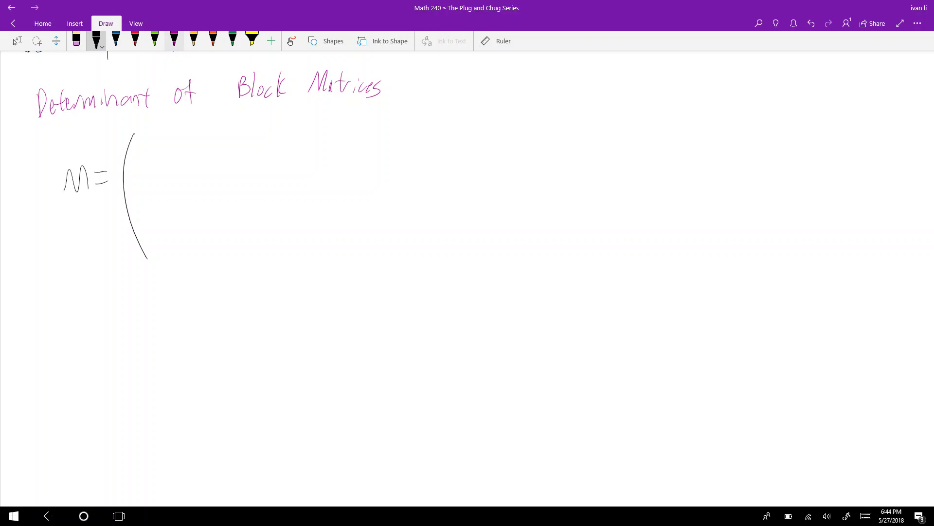
In magenta, write blocks A, B, C and D inside the bracket, each labelled 2x2
click(174, 39)
mouse_move(154, 138)
mouse_down()
mouse_move(149, 161)
mouse_move(163, 161)
mouse_up()
mouse_move(150, 156)
mouse_down()
mouse_move(160, 152)
mouse_move(152, 182)
mouse_up()
drag(156, 174, 162, 180)
mouse_move(162, 173)
mouse_down()
mouse_move(157, 181)
mouse_move(172, 178)
mouse_up()
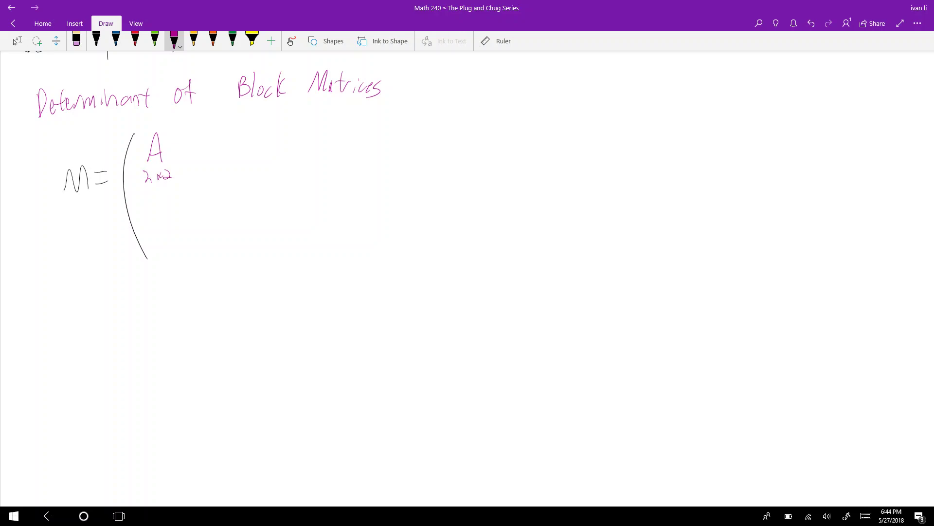
mouse_move(244, 123)
mouse_down()
mouse_move(247, 168)
mouse_move(268, 171)
mouse_up()
mouse_move(171, 207)
mouse_down()
mouse_move(174, 229)
mouse_move(163, 250)
mouse_move(186, 249)
mouse_up()
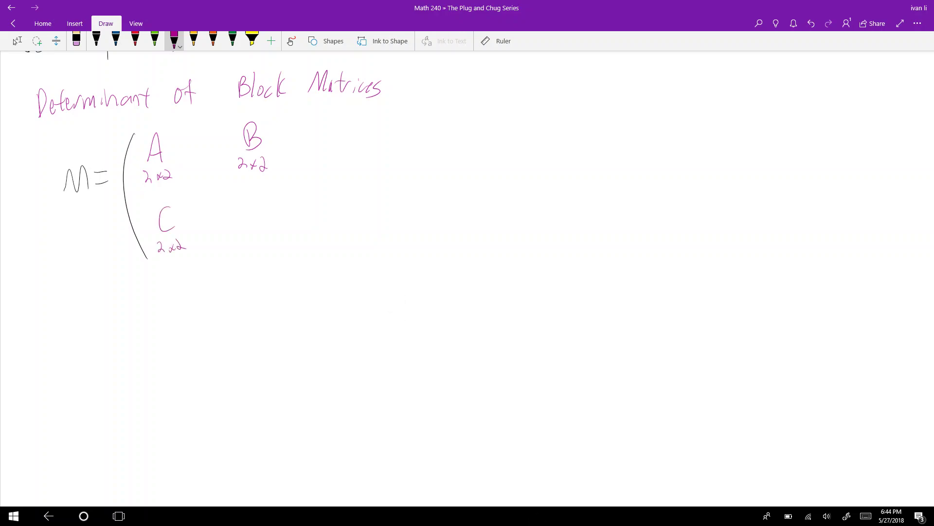
drag(245, 200, 246, 223)
mouse_move(245, 199)
mouse_down()
mouse_move(251, 238)
mouse_move(271, 239)
mouse_up()
In black, close matrix M's bracket and label M as 4x4 underneath
click(96, 39)
drag(276, 113, 279, 264)
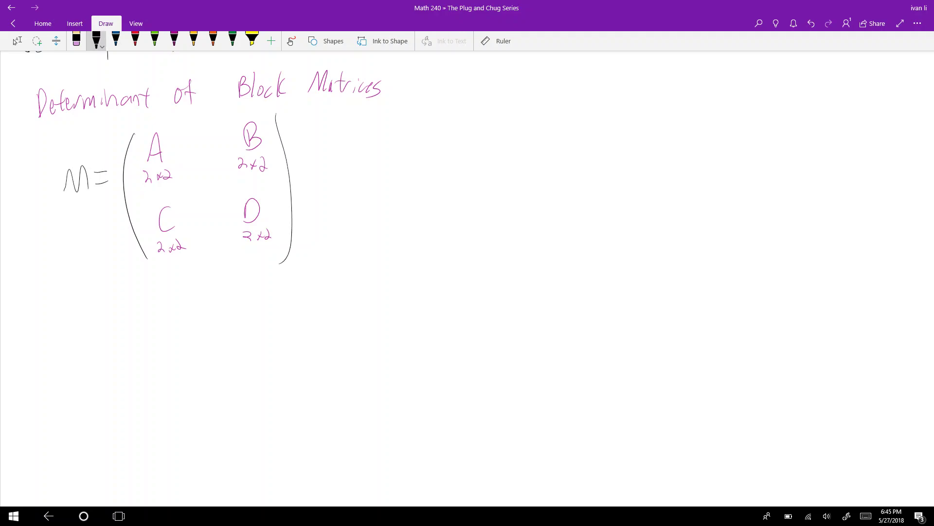
drag(66, 200, 72, 208)
drag(78, 202, 81, 207)
drag(84, 197, 90, 204)
drag(88, 197, 88, 211)
Draw magenta horizontal and vertical lines dividing M into its four blocks
click(173, 41)
drag(132, 195, 285, 183)
drag(212, 125, 212, 267)
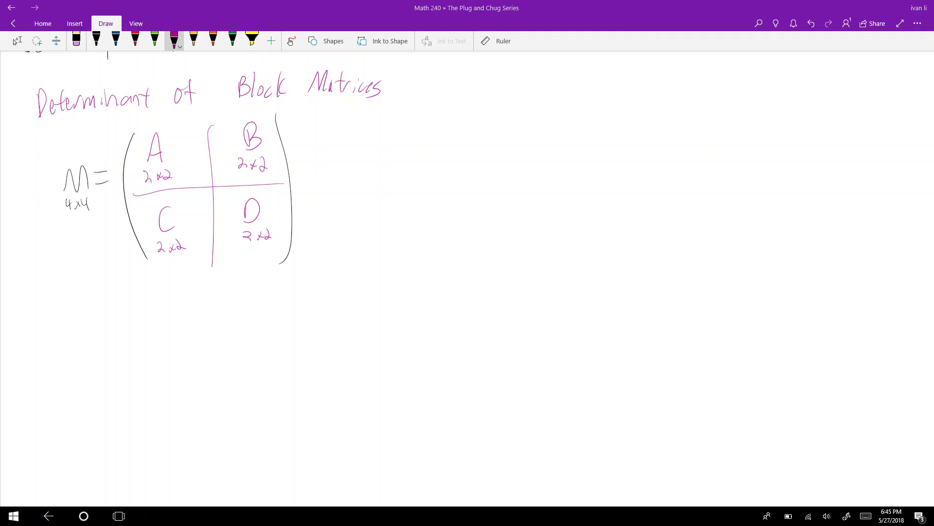
Write 'K 6x6 =' with opening and closing brackets, undoing a stray stroke with Ctrl+Z
drag(455, 142, 454, 171)
mouse_move(465, 149)
mouse_down()
mouse_move(458, 162)
mouse_move(470, 165)
mouse_move(453, 184)
mouse_up()
drag(458, 181, 466, 189)
drag(513, 109, 492, 253)
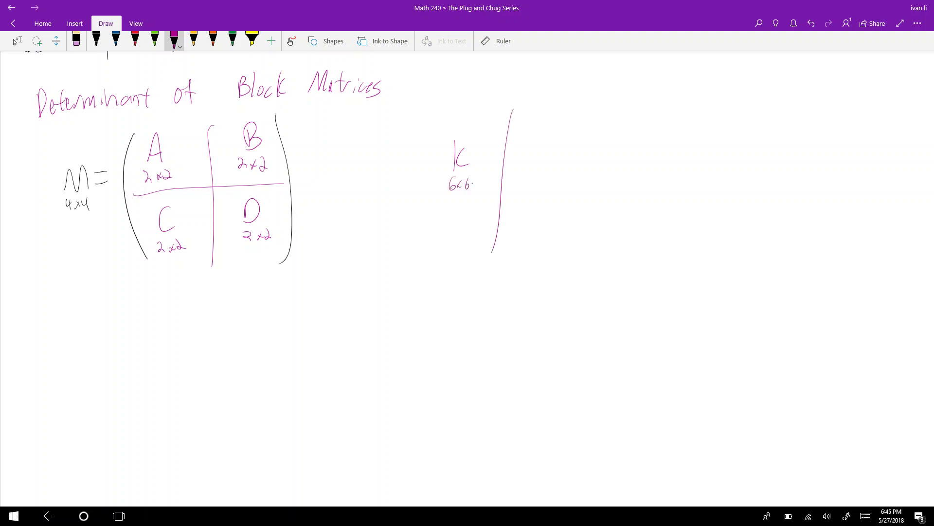
key(ctrl+z)
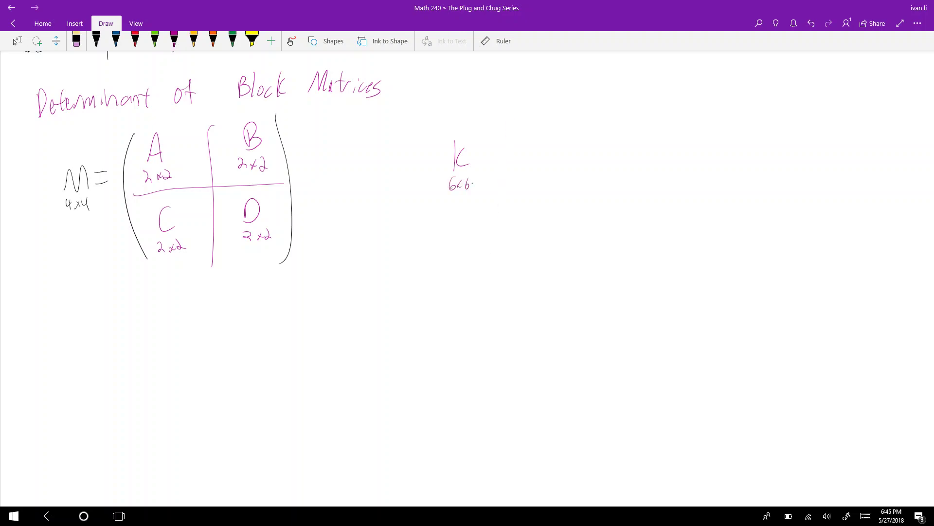
drag(490, 157, 508, 154)
drag(489, 170, 501, 168)
drag(533, 111, 531, 254)
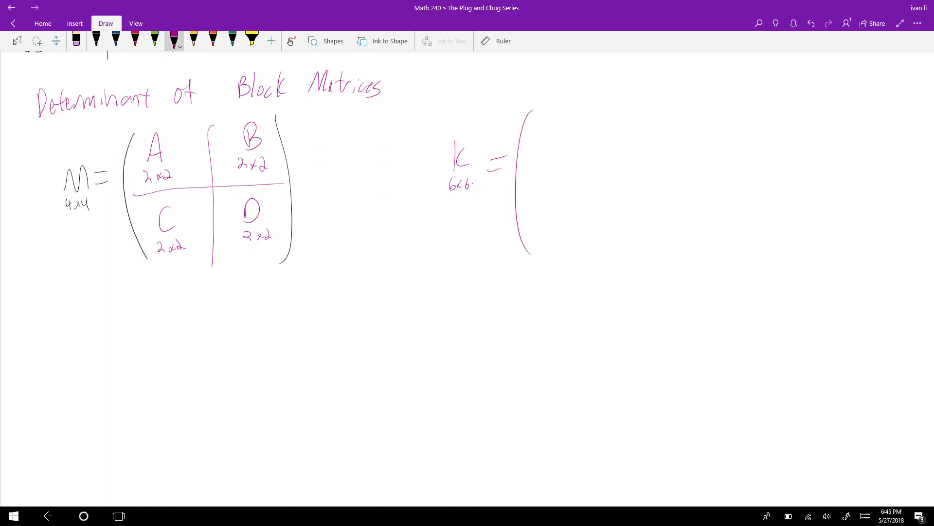
mouse_move(734, 106)
mouse_down()
mouse_move(709, 250)
mouse_move(699, 256)
mouse_up()
Write blocks A through I inside K in three rows of three
mouse_move(556, 127)
mouse_down()
mouse_move(567, 132)
mouse_move(567, 120)
mouse_up()
drag(620, 108, 622, 127)
drag(689, 102, 701, 117)
drag(556, 152, 563, 174)
drag(603, 147, 602, 167)
drag(605, 151, 623, 147)
mouse_move(601, 159)
mouse_down()
mouse_move(620, 154)
mouse_move(624, 164)
mouse_up()
drag(675, 146, 675, 162)
mouse_move(675, 149)
mouse_down()
mouse_move(701, 143)
mouse_move(701, 153)
mouse_up()
mouse_move(565, 208)
mouse_down()
mouse_move(569, 230)
mouse_move(595, 223)
mouse_up()
drag(610, 203, 611, 227)
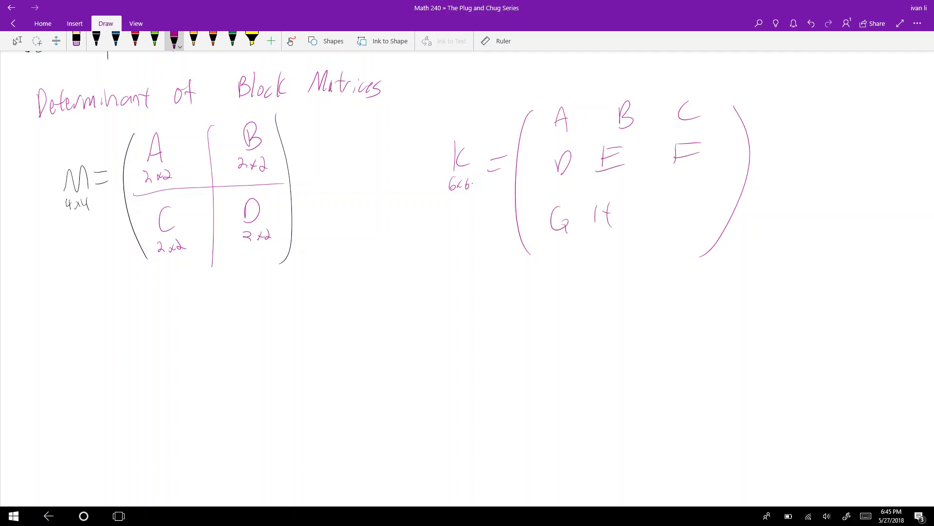
drag(678, 196, 694, 191)
mouse_move(681, 192)
mouse_down()
mouse_move(681, 217)
mouse_move(695, 215)
mouse_up()
Draw two vertical and two horizontal blue lines forming K's 3x3 block grid
click(116, 41)
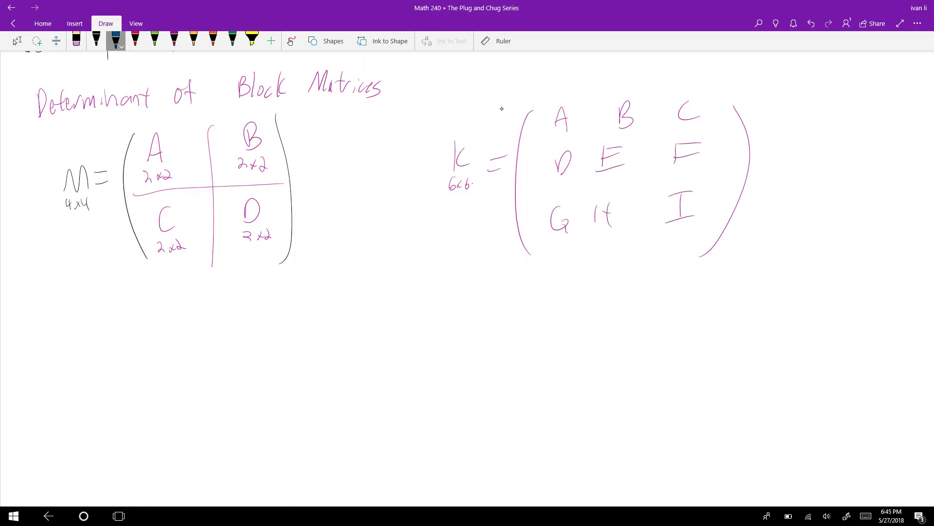
drag(593, 90, 576, 242)
drag(659, 94, 630, 231)
drag(540, 139, 726, 132)
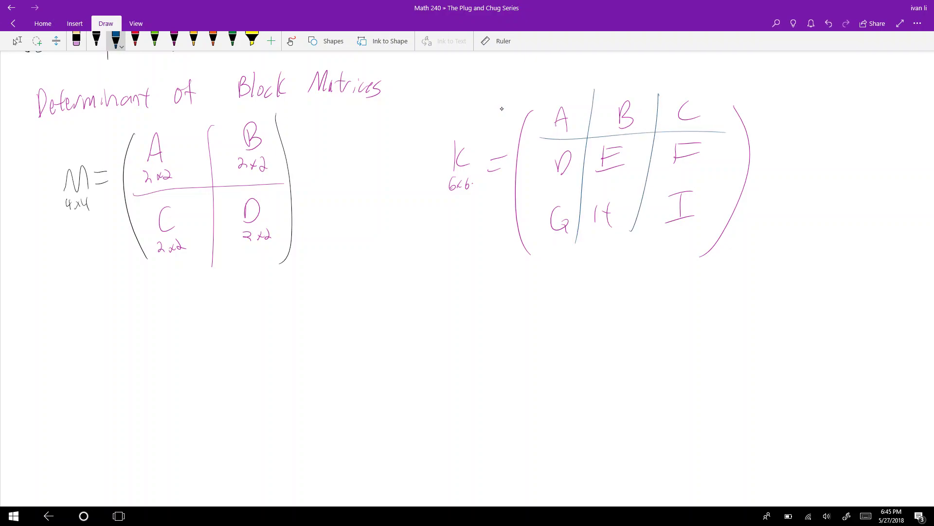
drag(542, 194, 737, 195)
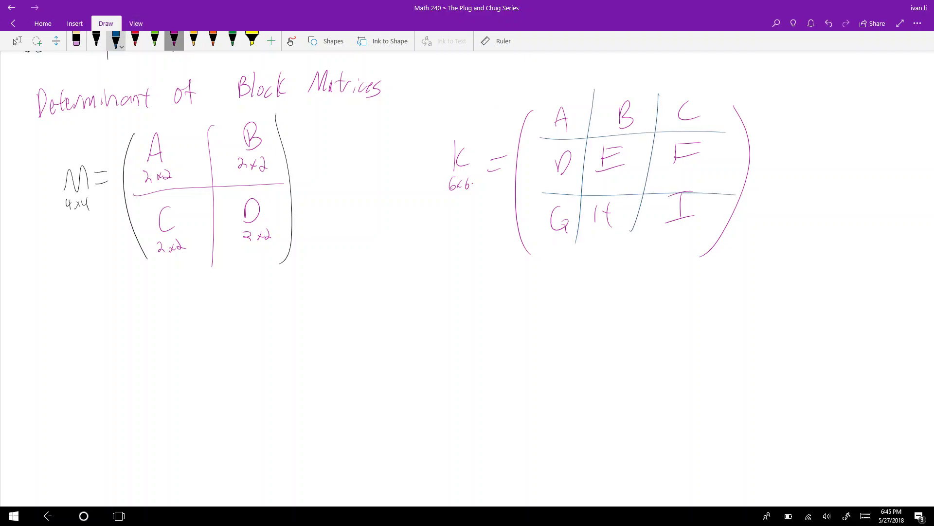
In magenta, label the top blocks A, B and C of K as 2x2
click(174, 41)
drag(547, 96, 555, 104)
drag(560, 103, 622, 97)
mouse_move(626, 90)
mouse_down()
mouse_move(634, 96)
mouse_move(636, 89)
mouse_up()
drag(637, 86, 692, 94)
drag(693, 89, 700, 96)
mouse_move(697, 97)
mouse_down()
mouse_move(705, 87)
mouse_move(720, 94)
mouse_up()
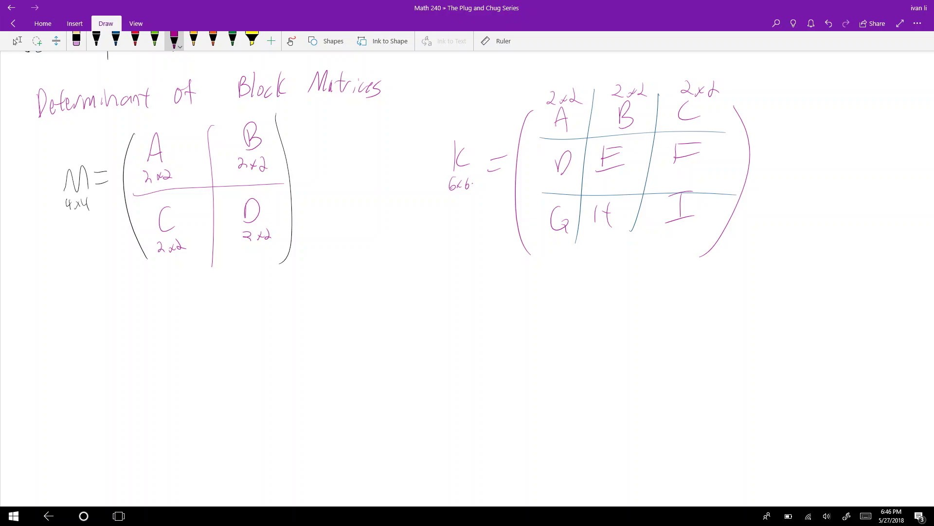
click(96, 40)
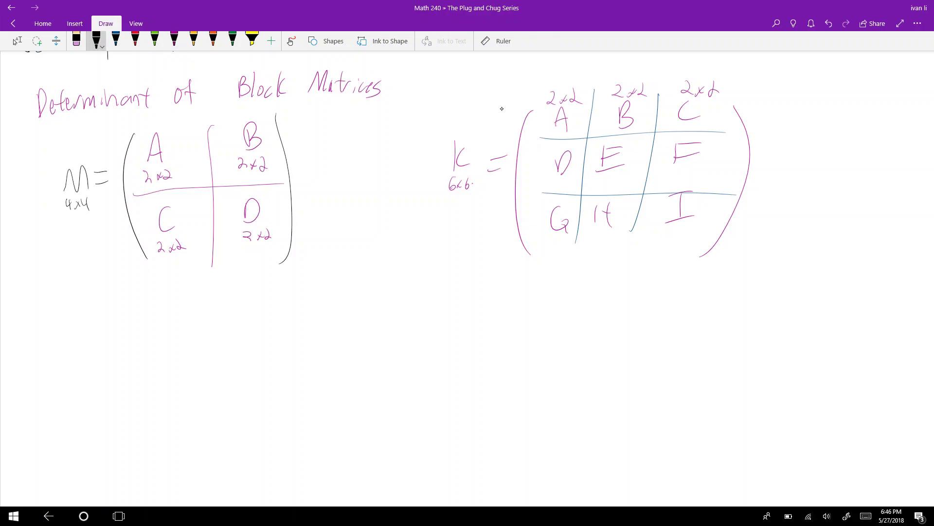
Write 'M =' with an opening bracket and the first row 1 -3 2 4
drag(64, 369, 109, 366)
drag(145, 311, 150, 460)
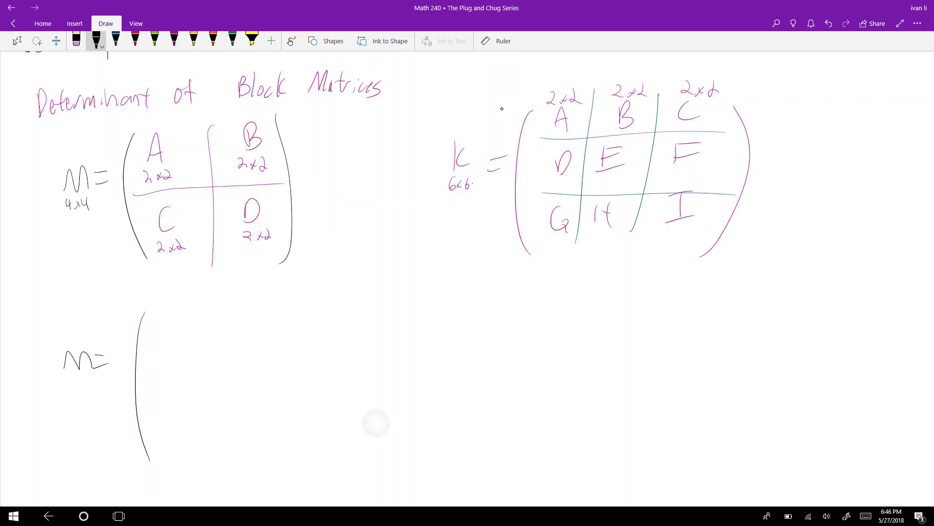
drag(158, 330, 158, 340)
drag(173, 328, 192, 339)
mouse_move(240, 322)
mouse_down()
mouse_move(256, 330)
mouse_move(299, 319)
mouse_up()
drag(296, 308, 295, 335)
Write rows 0 5 0 2, 1 0 -2 1, and 0 1 -6 3, then close the bracket
mouse_move(173, 363)
mouse_down()
mouse_move(160, 373)
mouse_move(175, 363)
mouse_up()
drag(199, 355, 196, 373)
drag(199, 354, 302, 366)
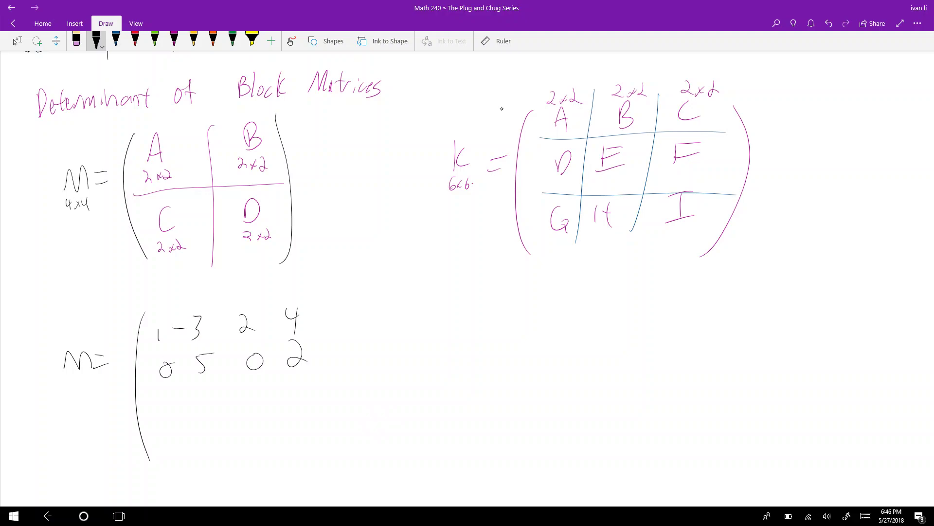
drag(173, 398, 173, 418)
mouse_move(213, 400)
mouse_down()
mouse_move(206, 405)
mouse_move(263, 381)
mouse_move(303, 419)
mouse_up()
mouse_move(182, 443)
mouse_down()
mouse_move(216, 462)
mouse_move(265, 444)
mouse_up()
mouse_move(275, 434)
mouse_down()
mouse_move(271, 447)
mouse_move(291, 466)
mouse_up()
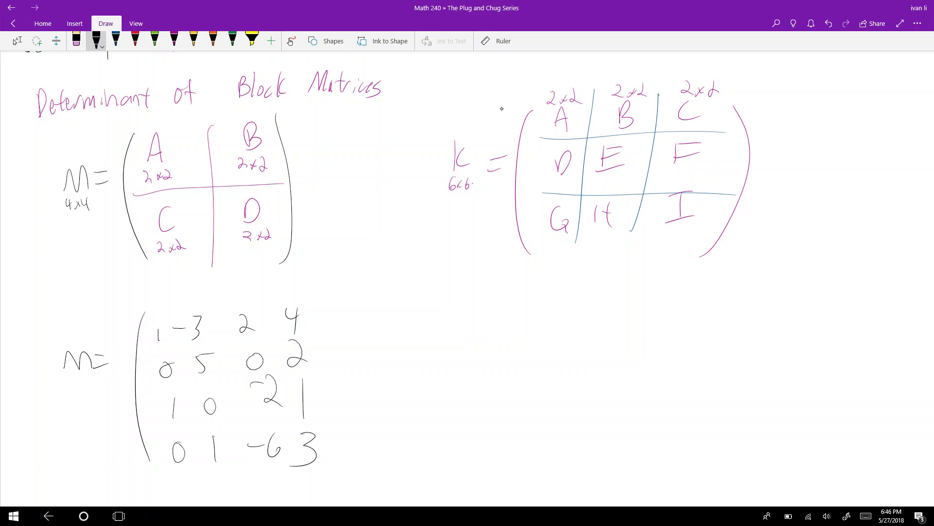
drag(312, 300, 329, 465)
Rewrite the -2 entry in the third row in black ink
scroll(502, 109, down, 1)
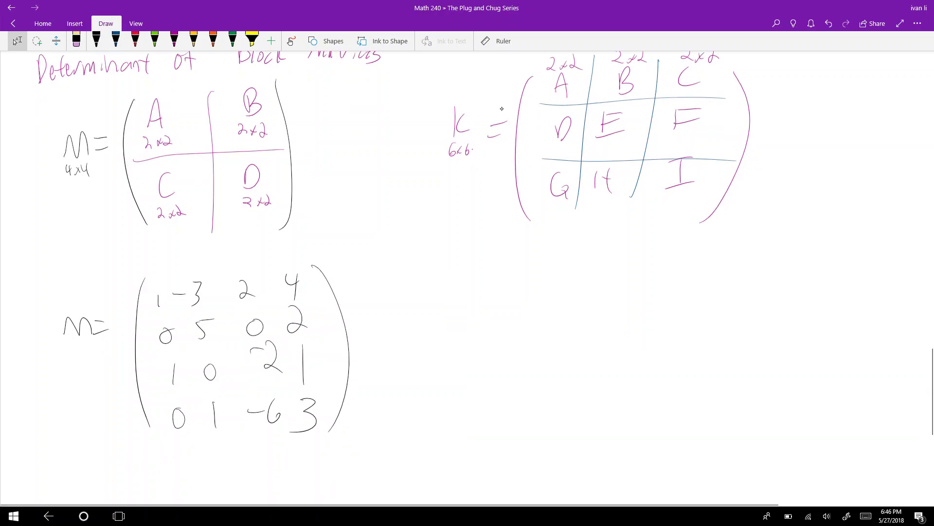
click(17, 41)
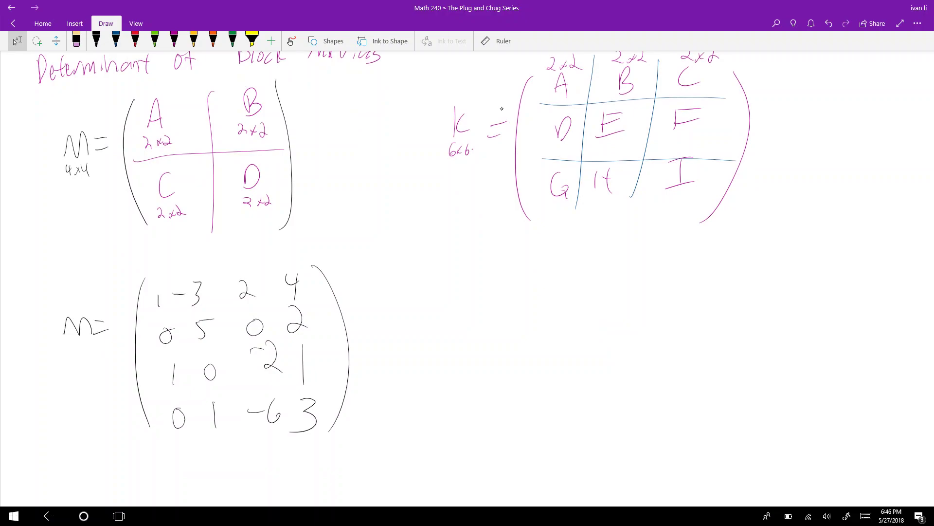
click(97, 40)
mouse_move(251, 351)
mouse_down()
mouse_move(281, 371)
mouse_move(258, 367)
mouse_up()
drag(268, 358, 274, 378)
Draw green lines splitting the numeric matrix into 2x2 blocks
click(155, 41)
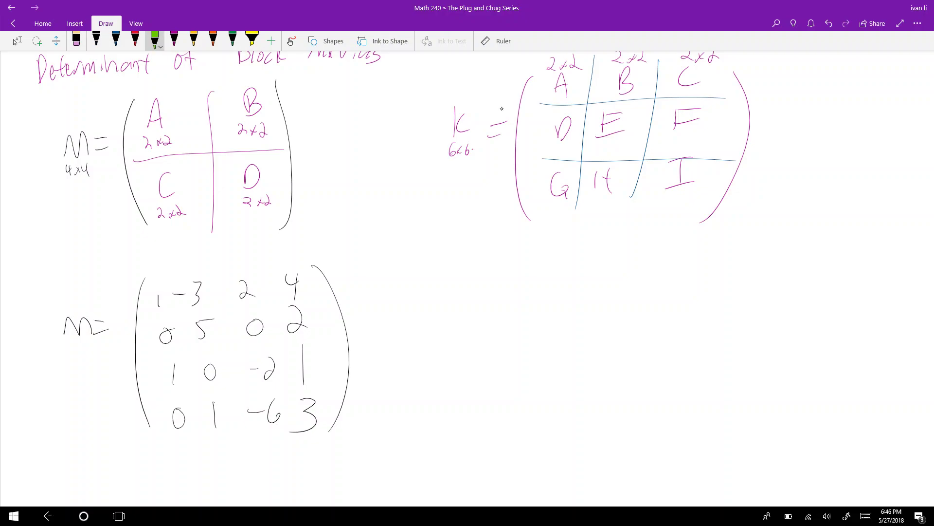
drag(141, 356, 336, 335)
drag(231, 267, 237, 438)
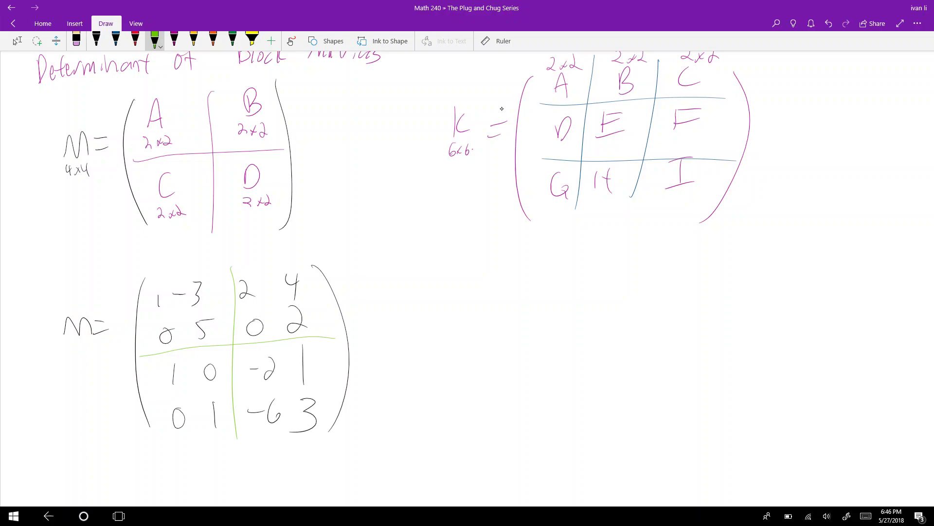
click(97, 41)
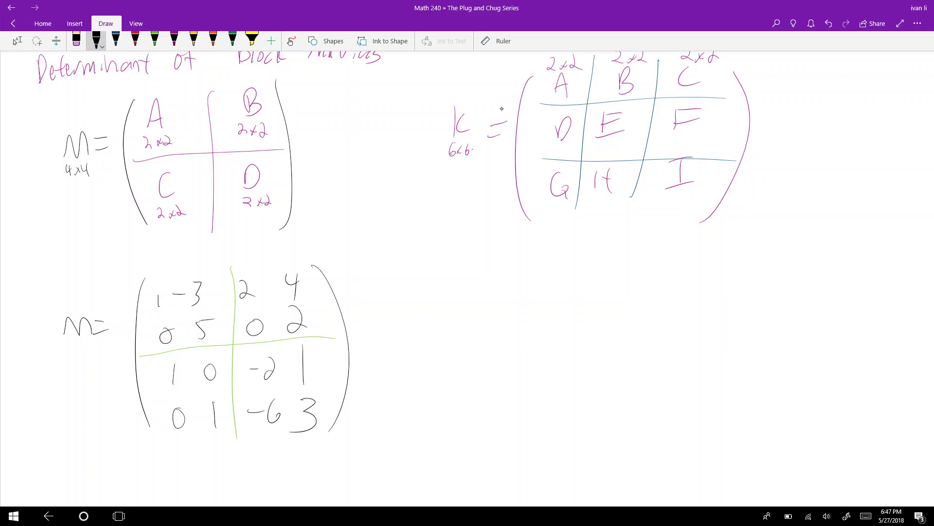
Write the condition 'If CD = DC' in red beside the numeric matrix
click(136, 41)
drag(409, 282, 425, 279)
mouse_move(417, 280)
mouse_down()
mouse_move(419, 295)
mouse_move(432, 294)
mouse_up()
drag(448, 274, 439, 298)
mouse_move(430, 287)
mouse_down()
mouse_move(444, 275)
mouse_move(512, 268)
mouse_move(517, 297)
mouse_up()
mouse_move(503, 286)
mouse_down()
mouse_move(521, 284)
mouse_move(513, 296)
mouse_move(533, 298)
mouse_up()
mouse_move(532, 279)
mouse_down()
mouse_move(550, 285)
mouse_move(536, 297)
mouse_up()
drag(567, 283, 582, 286)
drag(606, 274, 607, 297)
mouse_move(607, 273)
mouse_down()
mouse_move(615, 296)
mouse_move(647, 293)
mouse_up()
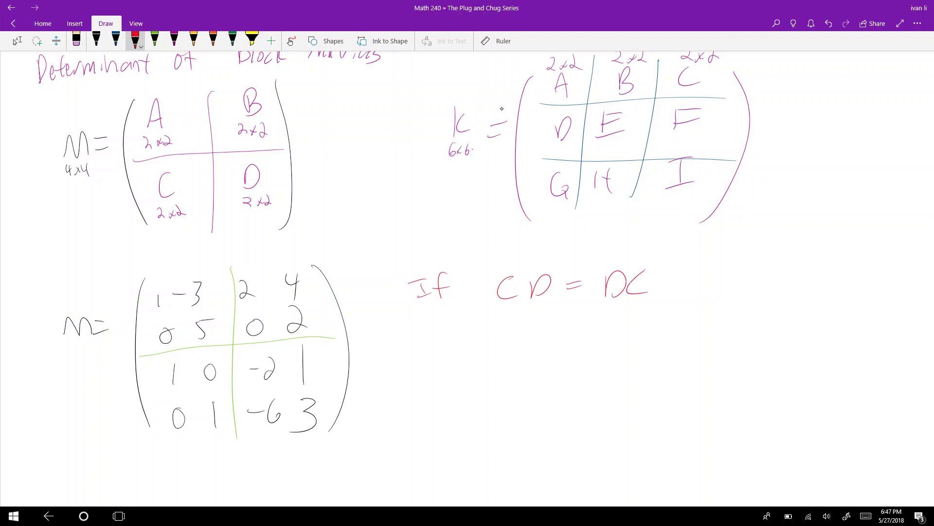
Underline the 2x2 label beneath block C in magenta
click(174, 41)
drag(159, 228, 272, 215)
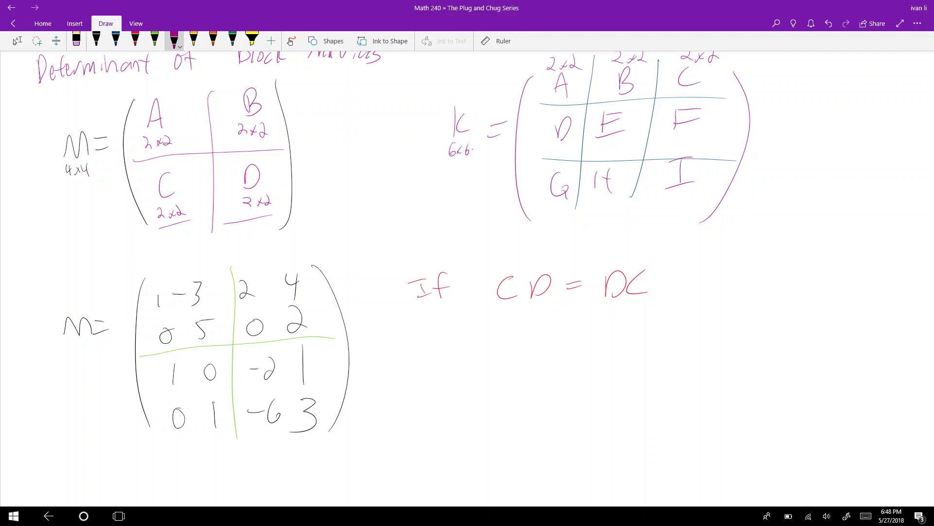
click(135, 41)
click(174, 41)
In black, write 'det M = det(AD−BC)' below the CD = DC condition
click(96, 40)
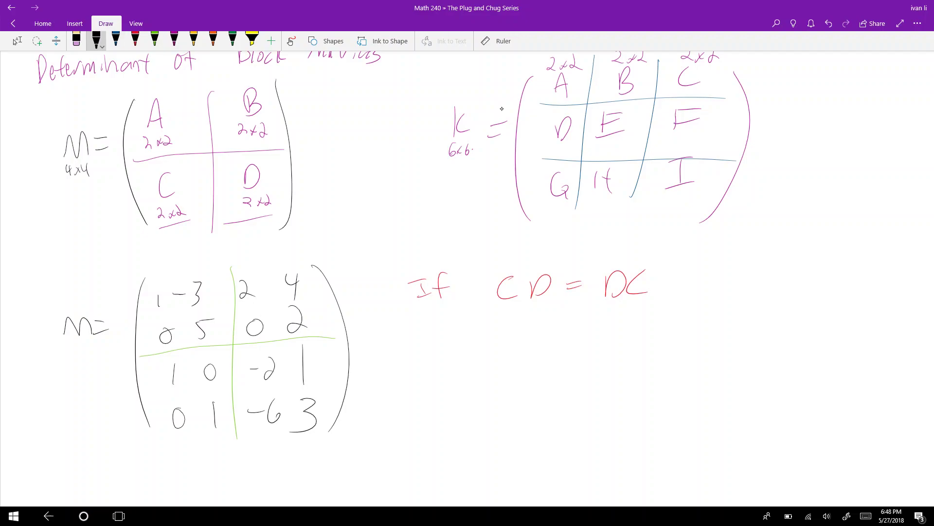
mouse_move(471, 324)
mouse_down()
mouse_move(469, 336)
mouse_move(485, 341)
mouse_move(497, 329)
mouse_up()
mouse_move(512, 343)
mouse_down()
mouse_move(519, 326)
mouse_move(529, 344)
mouse_up()
mouse_move(535, 332)
mouse_down()
mouse_move(582, 323)
mouse_move(597, 340)
mouse_up()
mouse_move(603, 324)
mouse_down()
mouse_move(620, 345)
mouse_move(643, 343)
mouse_move(650, 328)
mouse_up()
drag(655, 322, 655, 340)
mouse_move(655, 316)
mouse_down()
mouse_move(658, 345)
mouse_move(686, 329)
mouse_up()
drag(693, 312, 694, 338)
mouse_move(714, 319)
mouse_down()
mouse_move(710, 336)
mouse_move(725, 345)
mouse_up()
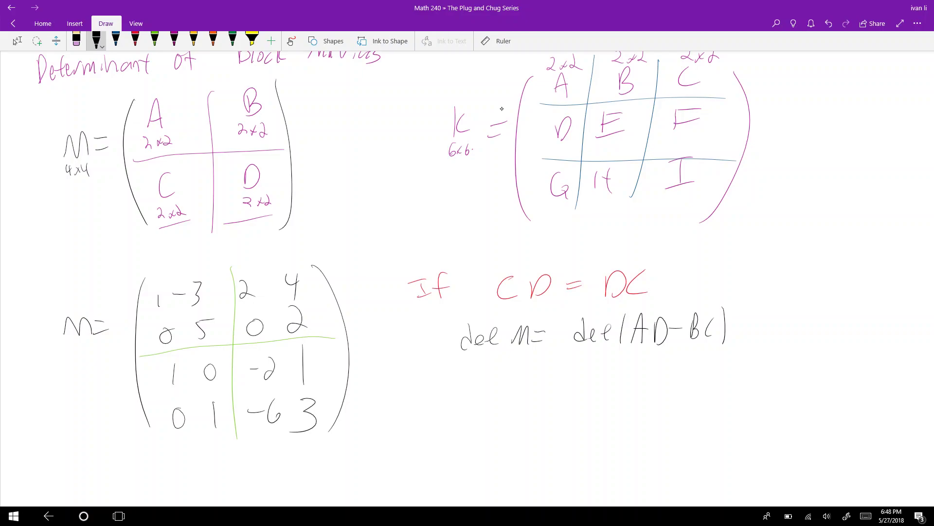
Draw red braces under the example's bottom blocks, labelling them C and D
click(135, 40)
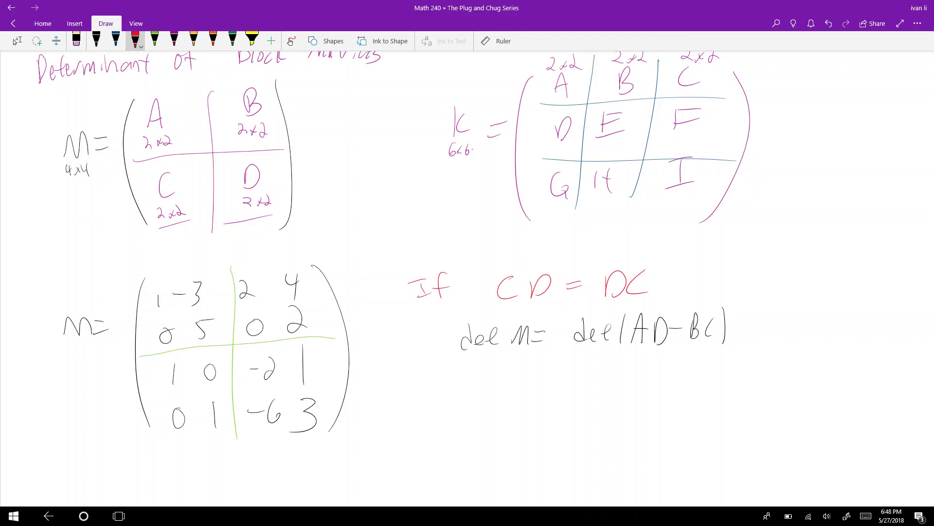
mouse_move(167, 440)
mouse_down()
mouse_move(224, 433)
mouse_move(204, 467)
mouse_up()
drag(261, 444, 321, 432)
drag(285, 452, 290, 470)
Switch to the black pen and begin writing 'we see that' beside the numeric matrix
scroll(468, 277, down, 3)
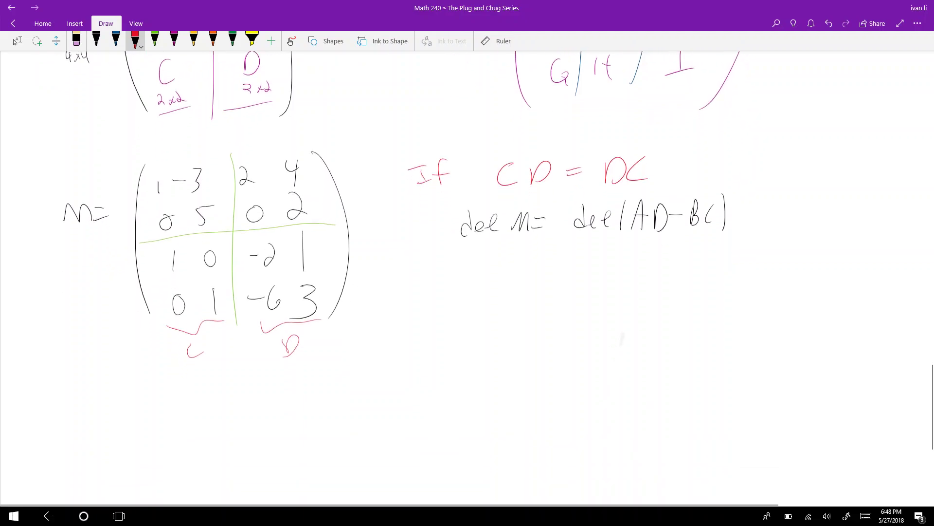
click(17, 41)
scroll(467, 277, down, 2)
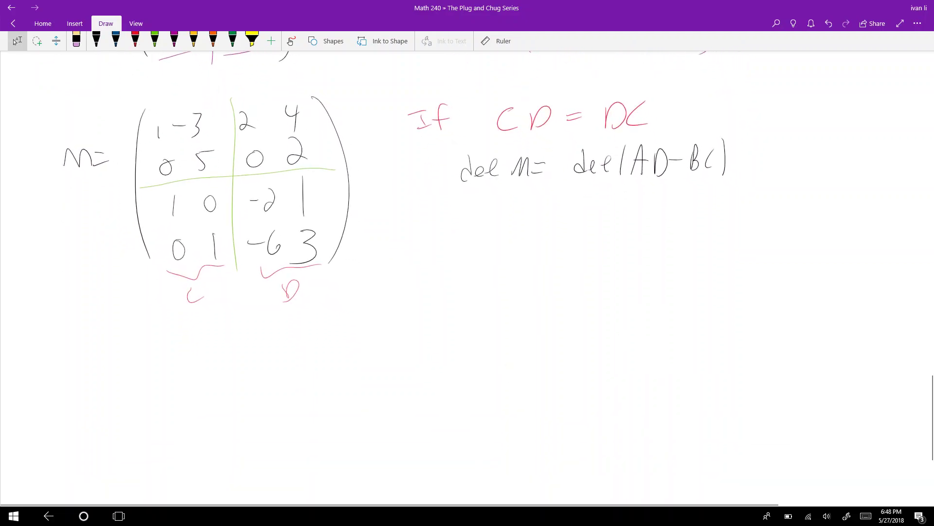
click(96, 41)
click(96, 41)
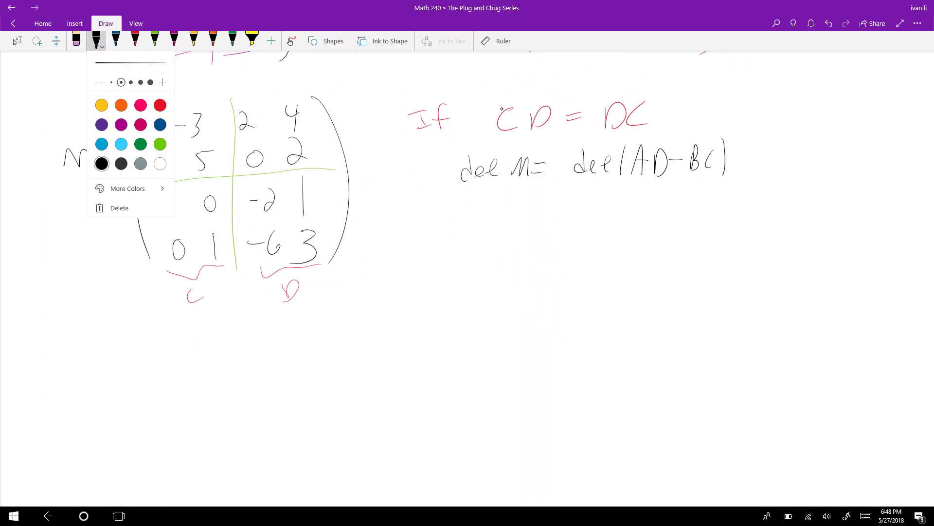
click(502, 109)
drag(395, 233, 406, 232)
drag(412, 237, 515, 237)
Continue the note with 'C = (1 0; 0 1)', closing the matrix bracket
drag(521, 214, 541, 237)
drag(547, 219, 549, 238)
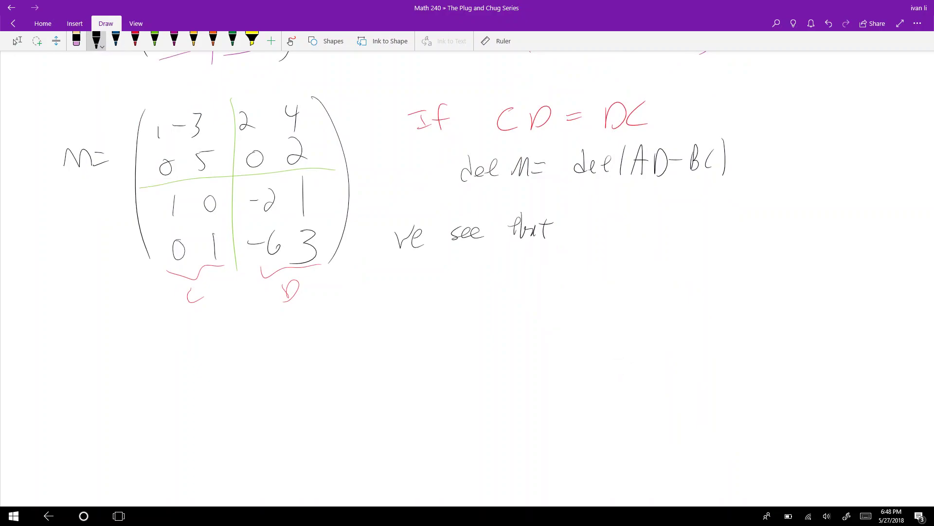
mouse_move(606, 217)
mouse_down()
mouse_move(590, 235)
mouse_move(630, 221)
mouse_up()
mouse_move(617, 227)
mouse_down()
mouse_move(633, 227)
mouse_move(644, 265)
mouse_up()
mouse_move(665, 205)
mouse_down()
mouse_move(665, 223)
mouse_move(696, 204)
mouse_up()
mouse_move(667, 243)
mouse_down()
mouse_move(655, 250)
mouse_move(667, 244)
mouse_up()
drag(685, 244, 684, 257)
drag(703, 194, 690, 266)
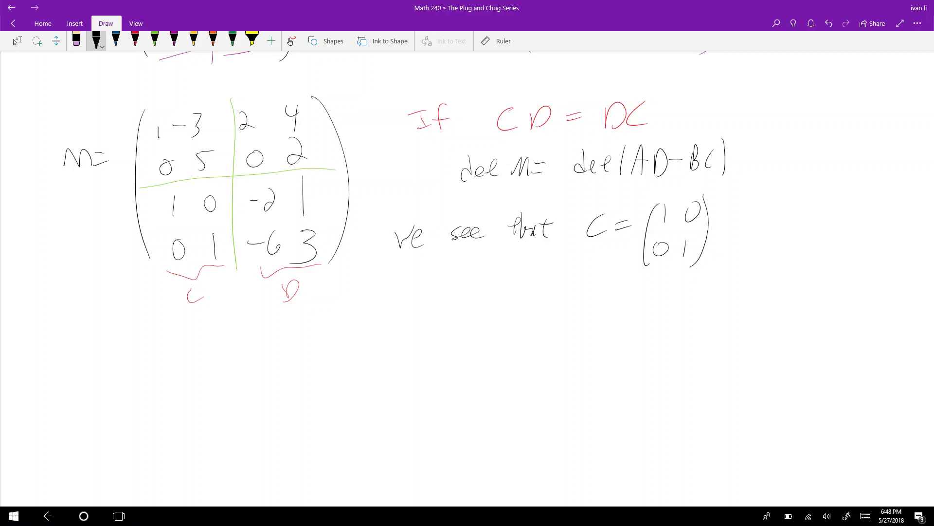
Finish the note with ', so CD = DC'
mouse_move(734, 226)
mouse_down()
mouse_move(724, 238)
mouse_move(749, 229)
mouse_up()
drag(772, 218, 819, 224)
drag(830, 206, 848, 204)
mouse_move(831, 209)
mouse_down()
mouse_move(847, 207)
mouse_move(851, 223)
mouse_up()
mouse_move(853, 200)
mouse_down()
mouse_move(852, 222)
mouse_move(882, 221)
mouse_up()
drag(884, 218, 884, 219)
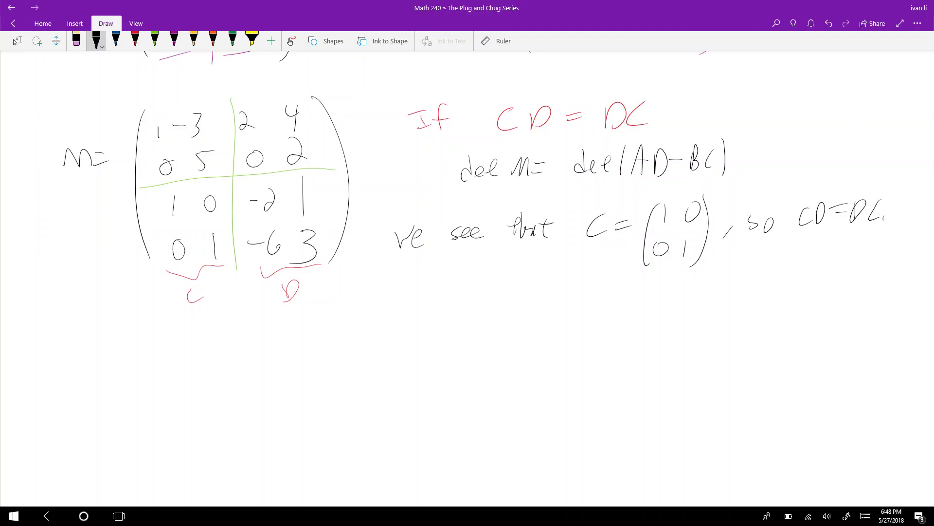
Write 'det M = det(' below the example matrix
drag(91, 389, 91, 404)
drag(93, 399, 112, 400)
mouse_move(108, 391)
mouse_down()
mouse_move(149, 377)
mouse_move(161, 404)
mouse_move(197, 387)
mouse_up()
drag(182, 401, 197, 397)
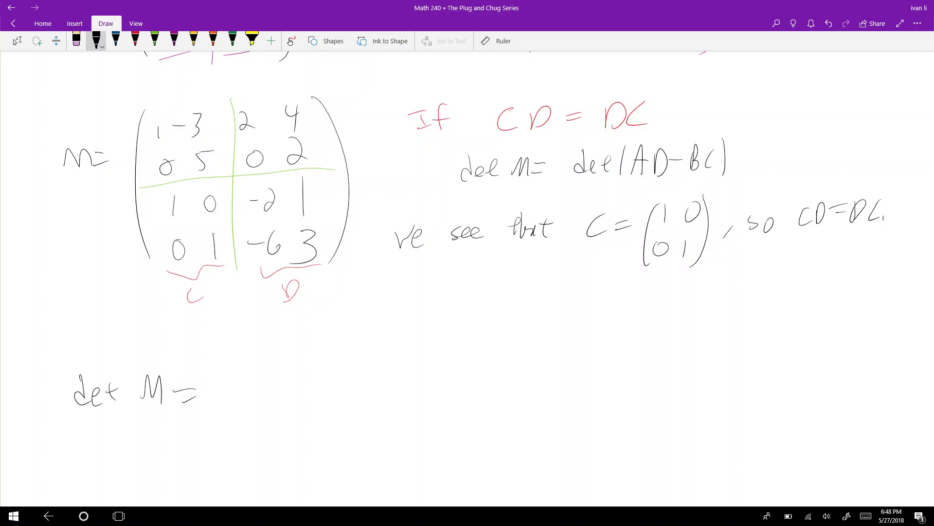
drag(241, 366, 249, 396)
mouse_move(252, 392)
mouse_down()
mouse_move(278, 379)
mouse_move(280, 398)
mouse_up()
mouse_move(314, 344)
mouse_down()
mouse_move(313, 463)
mouse_move(338, 473)
mouse_up()
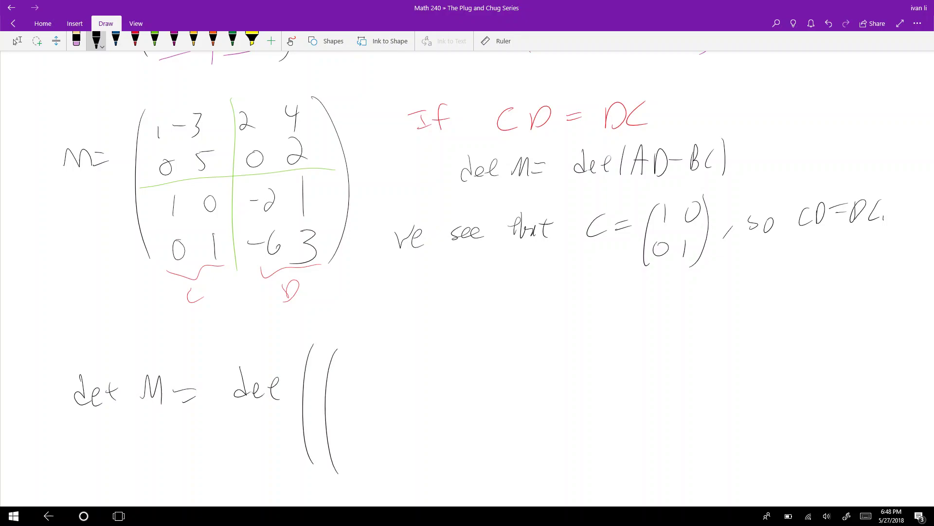
Write block A as (1 −3; 0 5) and open the bracket for D
mouse_move(354, 356)
mouse_down()
mouse_move(355, 385)
mouse_move(393, 370)
mouse_up()
mouse_move(407, 359)
mouse_down()
mouse_move(417, 360)
mouse_move(406, 397)
mouse_up()
mouse_move(365, 429)
mouse_down()
mouse_move(353, 438)
mouse_move(363, 444)
mouse_up()
drag(417, 422, 395, 445)
drag(410, 347, 429, 453)
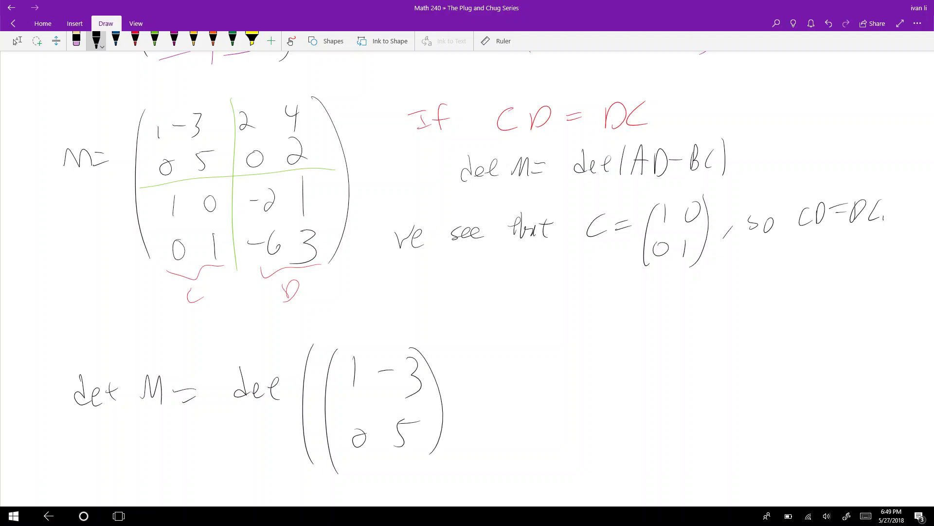
drag(463, 346, 465, 463)
Write block D as (−2 1; −6 3), then a minus sign and the next bracket
mouse_move(459, 371)
mouse_down()
mouse_move(480, 366)
mouse_move(494, 378)
mouse_up()
drag(526, 351, 527, 380)
drag(464, 433, 479, 431)
mouse_move(494, 417)
mouse_down()
mouse_move(483, 434)
mouse_move(523, 450)
mouse_up()
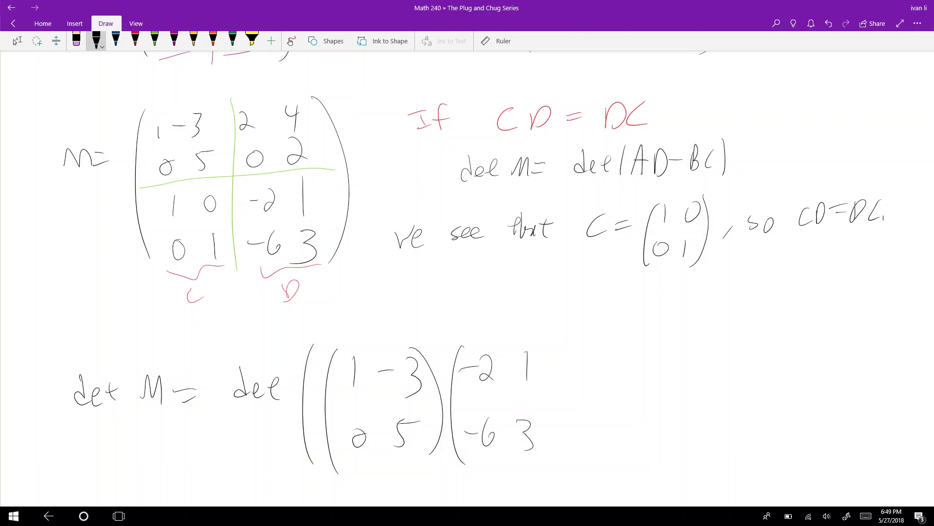
drag(529, 340, 536, 458)
drag(559, 389, 588, 388)
mouse_move(618, 337)
mouse_down()
mouse_move(604, 384)
mouse_move(611, 469)
mouse_up()
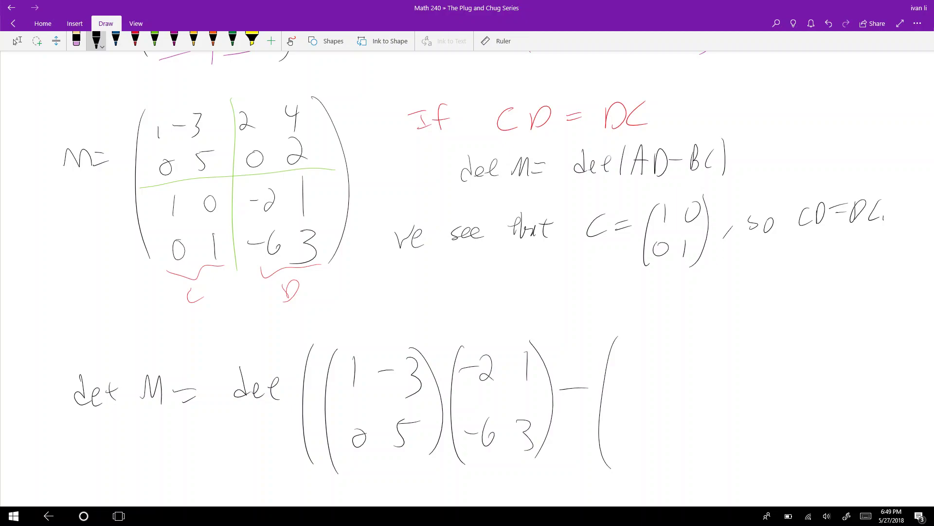
Write the BC product as (2 4; 0 2)(1 0; 0 1) and close it
drag(624, 346, 641, 369)
drag(660, 352, 682, 354)
mouse_move(643, 412)
mouse_down()
mouse_move(628, 422)
mouse_move(645, 418)
mouse_up()
drag(656, 408, 672, 428)
drag(670, 343, 667, 383)
mouse_move(686, 340)
mouse_down()
mouse_move(698, 438)
mouse_move(686, 460)
mouse_up()
drag(718, 339, 724, 455)
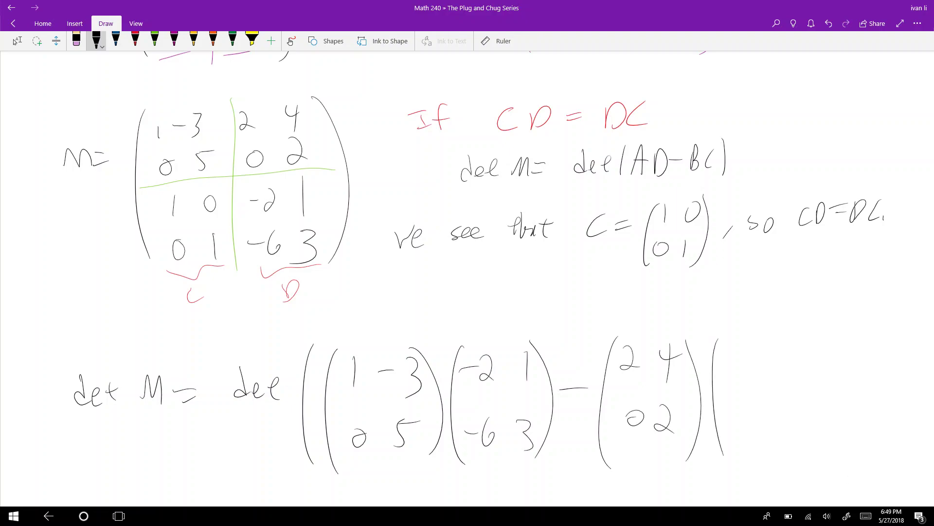
drag(746, 358, 746, 383)
mouse_move(778, 362)
mouse_down()
mouse_move(771, 381)
mouse_move(778, 361)
mouse_up()
drag(744, 420, 770, 443)
mouse_move(779, 342)
mouse_down()
mouse_move(789, 456)
mouse_move(806, 460)
mouse_up()
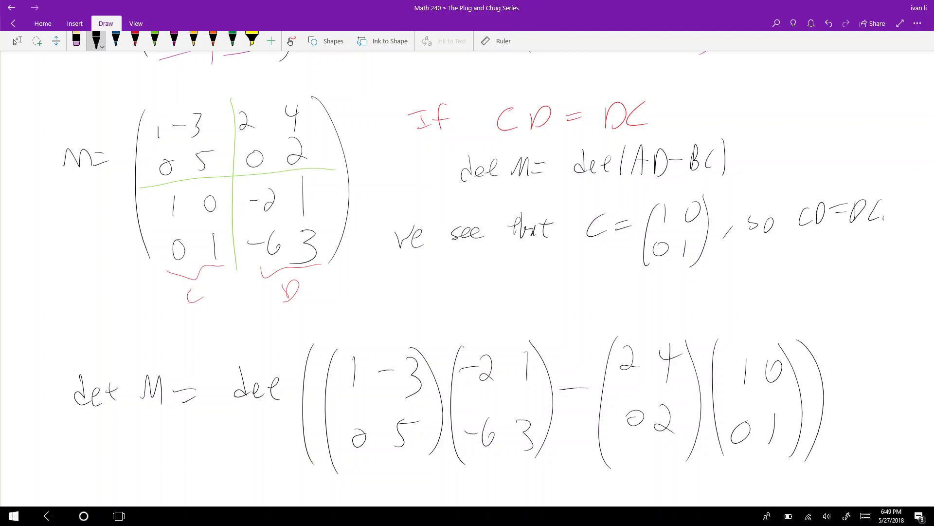
Reselect the black pen and start the next line with '= det ('
scroll(467, 273, down, 2)
click(17, 41)
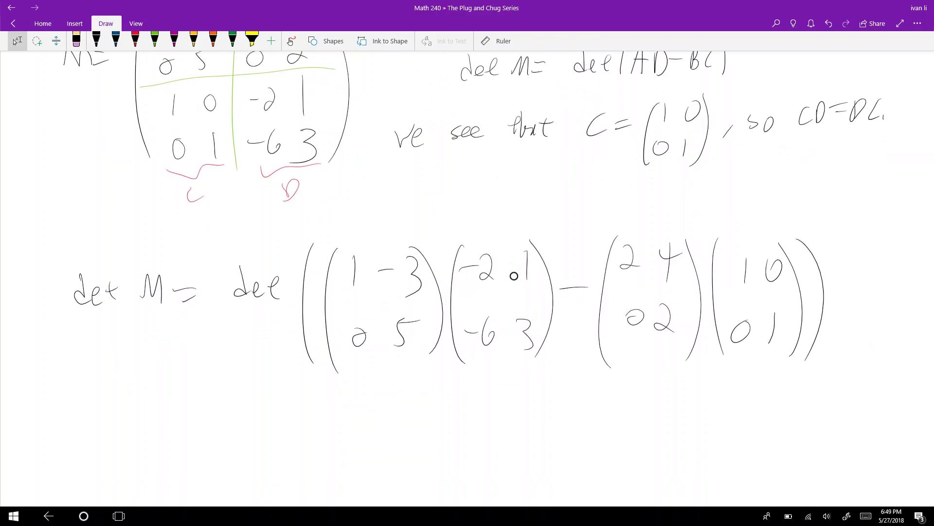
click(97, 41)
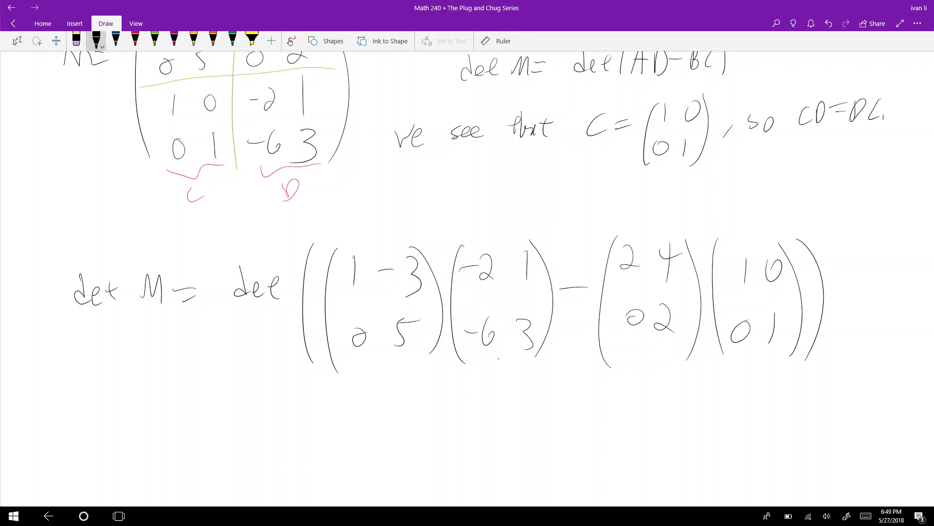
mouse_move(173, 432)
mouse_down()
mouse_move(239, 441)
mouse_move(274, 428)
mouse_move(268, 446)
mouse_up()
drag(312, 396, 314, 500)
Underbrace the AD product in dark green, then return to black ink
scroll(467, 263, down, 3)
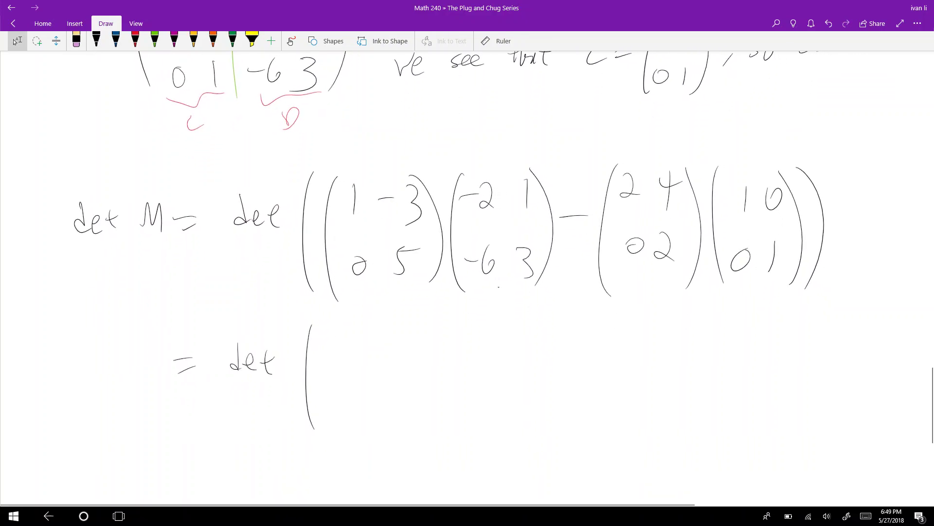
click(233, 41)
drag(329, 292, 551, 288)
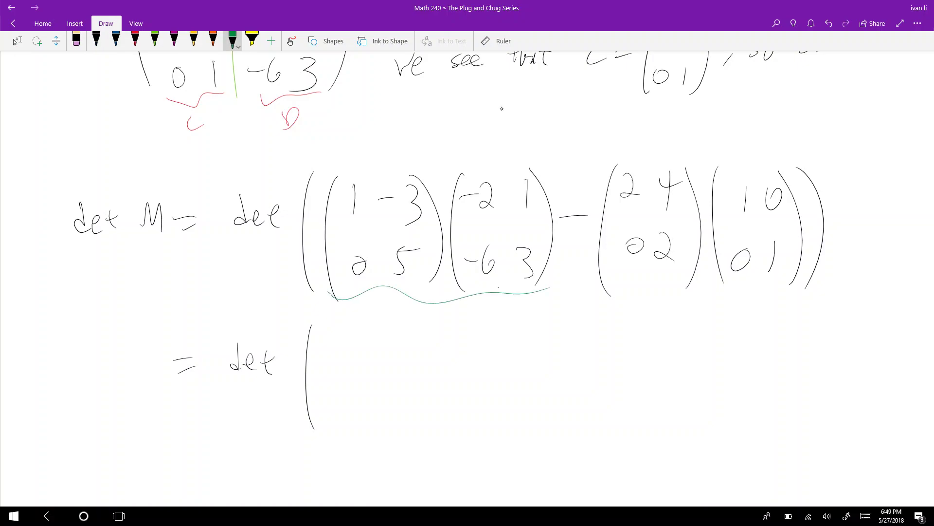
click(96, 40)
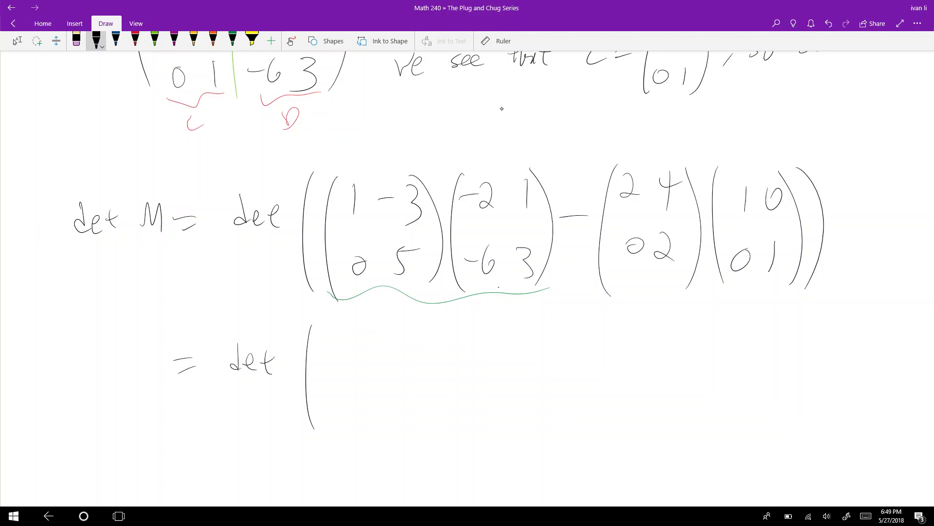
Write the AD result as the matrix (16 −8; −30 15)
drag(335, 334, 337, 408)
mouse_move(356, 327)
mouse_down()
mouse_move(357, 343)
mouse_move(400, 335)
mouse_up()
mouse_move(415, 324)
mouse_down()
mouse_move(407, 340)
mouse_move(415, 325)
mouse_up()
drag(344, 383, 359, 382)
mouse_move(359, 379)
mouse_down()
mouse_move(360, 395)
mouse_move(376, 379)
mouse_move(409, 395)
mouse_up()
drag(421, 381, 413, 394)
mouse_move(427, 314)
mouse_down()
mouse_move(438, 403)
mouse_move(430, 428)
mouse_up()
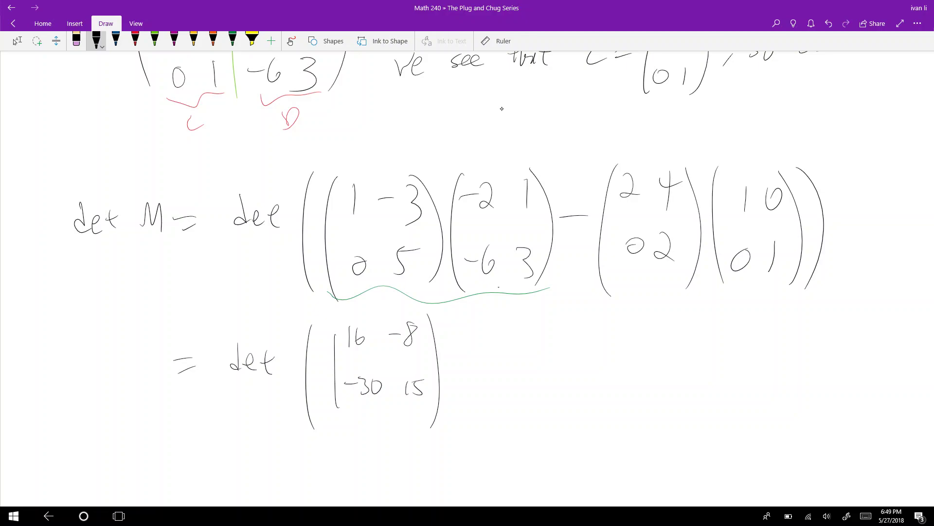
Subtract the BC product (2 4; 0 2) and close the det bracket
drag(448, 368, 485, 366)
drag(532, 316, 538, 428)
mouse_move(549, 318)
mouse_down()
mouse_move(555, 312)
mouse_move(562, 342)
mouse_up()
mouse_move(582, 321)
mouse_down()
mouse_move(593, 335)
mouse_move(587, 352)
mouse_up()
drag(549, 383, 548, 384)
drag(569, 385, 592, 398)
drag(587, 304, 611, 437)
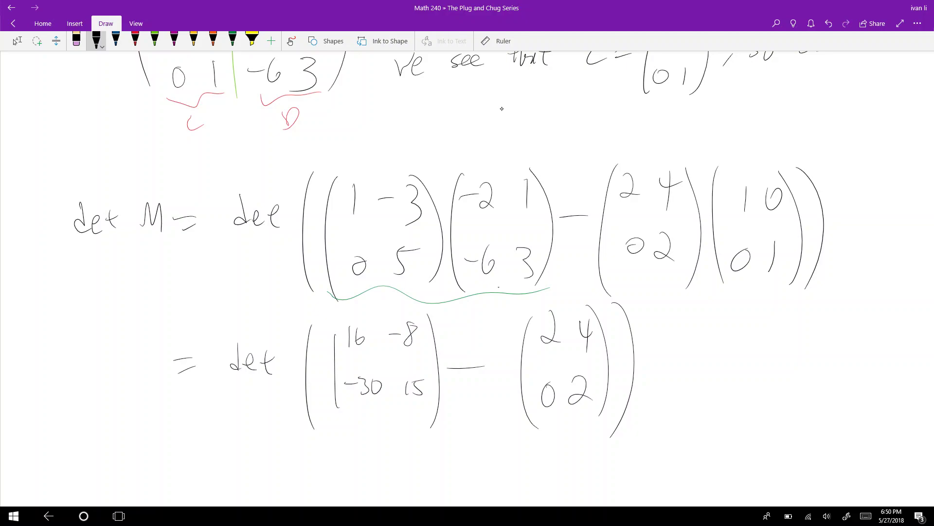
Write '= det(' on the next line with the top row 14 −12
scroll(502, 109, down, 3)
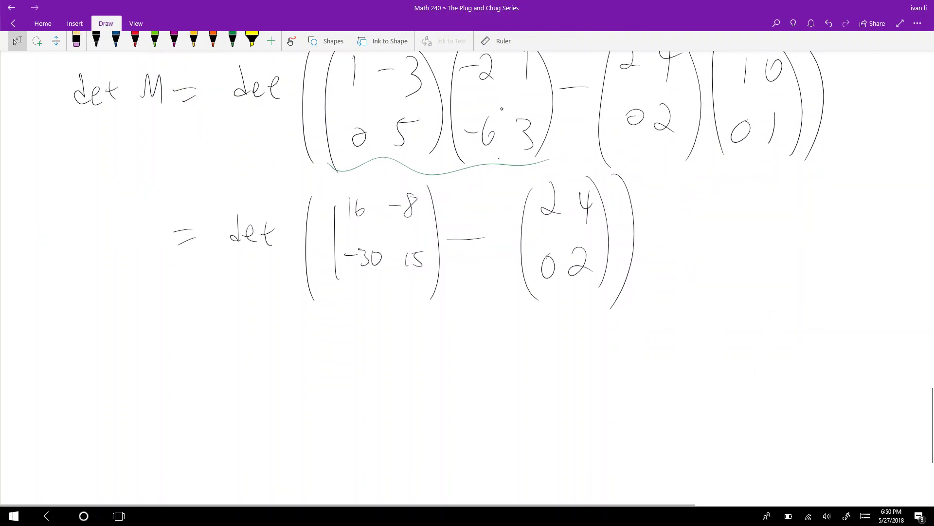
drag(183, 366, 208, 362)
drag(197, 378, 252, 378)
drag(256, 370, 283, 381)
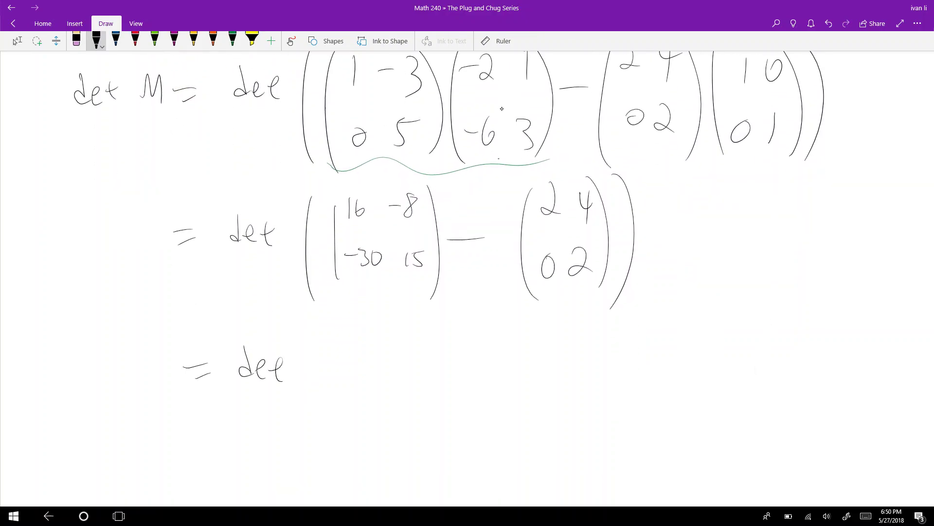
drag(325, 323, 326, 451)
drag(354, 344, 368, 348)
mouse_move(363, 337)
mouse_down()
mouse_move(365, 363)
mouse_move(437, 344)
mouse_move(440, 356)
mouse_up()
drag(450, 335, 472, 350)
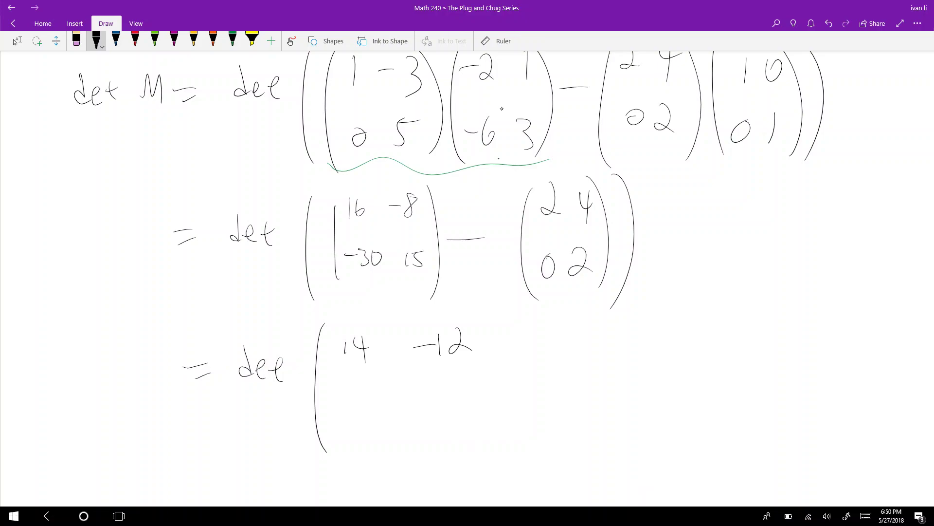
Fill the bottom row with −30 and 13 and close the matrix bracket
drag(343, 421, 359, 418)
drag(359, 414, 363, 434)
drag(375, 416, 388, 423)
drag(440, 397, 442, 419)
drag(449, 398, 449, 430)
drag(462, 314, 487, 425)
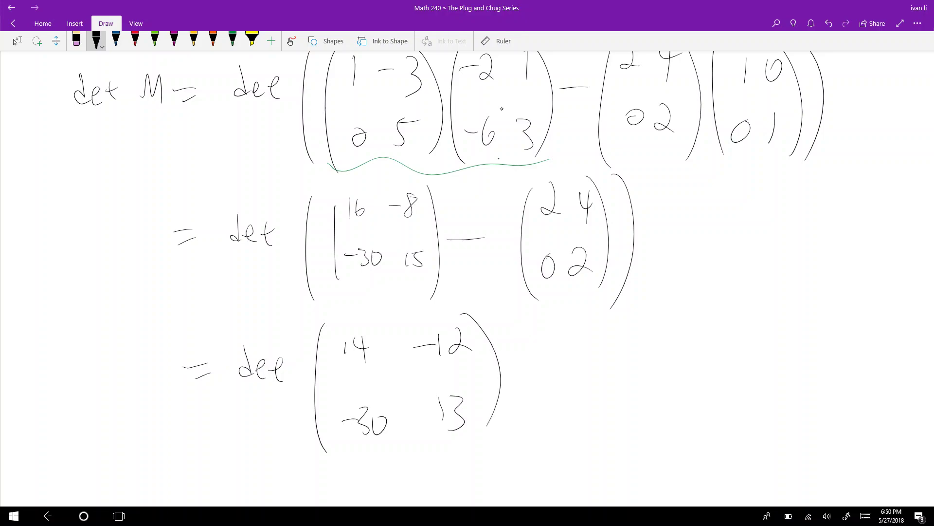
Write '= 14·13 − (−12)(−30)' beside the result matrix
scroll(502, 109, down, 2)
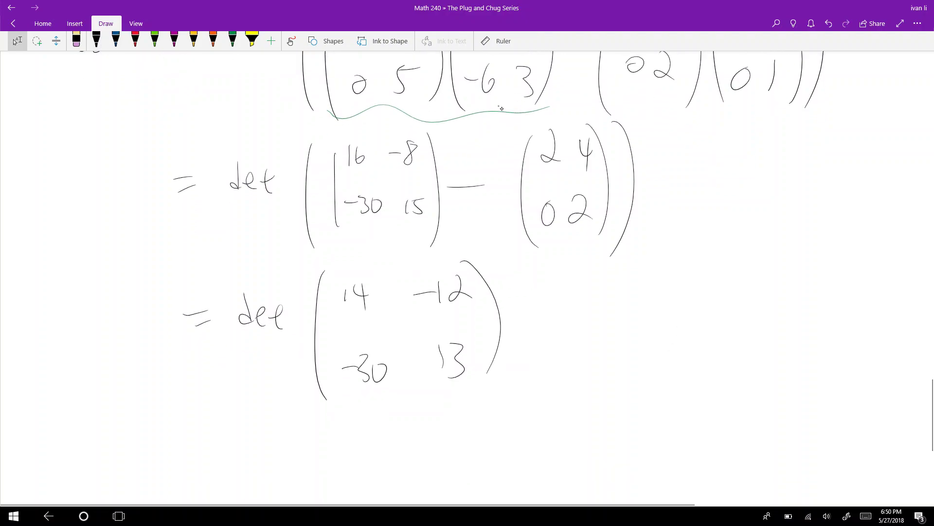
drag(531, 308, 550, 308)
drag(523, 325, 538, 321)
drag(580, 299, 581, 320)
mouse_move(594, 300)
mouse_down()
mouse_move(606, 322)
mouse_move(620, 312)
mouse_up()
mouse_move(629, 294)
mouse_down()
mouse_move(631, 321)
mouse_move(686, 301)
mouse_move(714, 317)
mouse_up()
drag(721, 303, 739, 307)
drag(741, 290, 760, 316)
mouse_move(776, 278)
mouse_down()
mouse_move(773, 314)
mouse_move(792, 294)
mouse_up()
mouse_move(794, 283)
mouse_down()
mouse_move(796, 305)
mouse_move(811, 286)
mouse_up()
drag(828, 274, 818, 335)
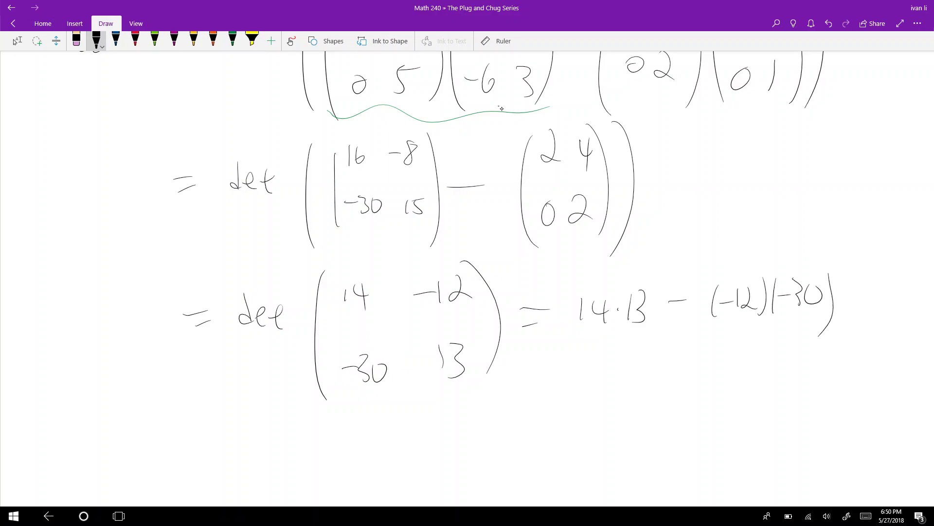
Write the next line '= 182 − 360'
mouse_move(513, 381)
mouse_down()
mouse_move(537, 375)
mouse_move(546, 387)
mouse_up()
mouse_move(582, 367)
mouse_down()
mouse_move(582, 398)
mouse_move(605, 369)
mouse_up()
mouse_move(620, 376)
mouse_down()
mouse_move(624, 394)
mouse_move(640, 393)
mouse_up()
mouse_move(655, 374)
mouse_down()
mouse_move(676, 372)
mouse_move(681, 394)
mouse_up()
drag(695, 366, 696, 395)
drag(715, 369, 714, 370)
Write '= −178' on a final line and box the answer
mouse_move(521, 450)
mouse_down()
mouse_move(557, 446)
mouse_move(556, 460)
mouse_up()
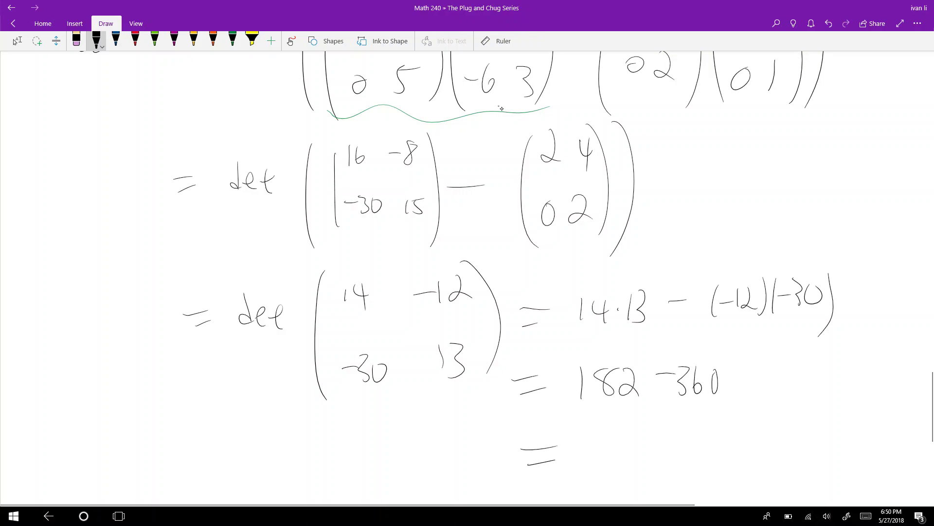
drag(617, 457, 638, 455)
mouse_move(648, 442)
mouse_down()
mouse_move(649, 469)
mouse_move(696, 444)
mouse_up()
drag(610, 435, 605, 482)
mouse_move(612, 433)
mouse_down()
mouse_move(744, 424)
mouse_move(597, 493)
mouse_up()
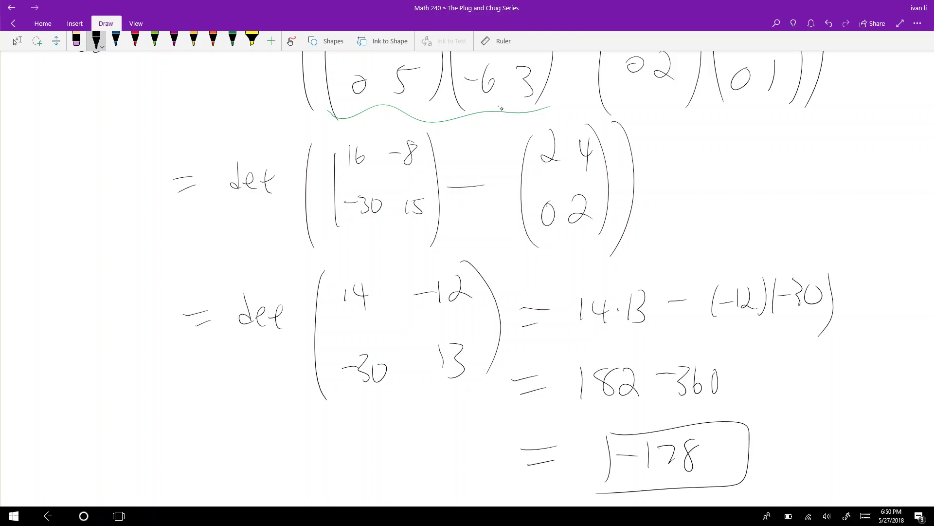
Double-underline the M= label in black ink
scroll(502, 108, up, 3)
scroll(502, 108, up, 5)
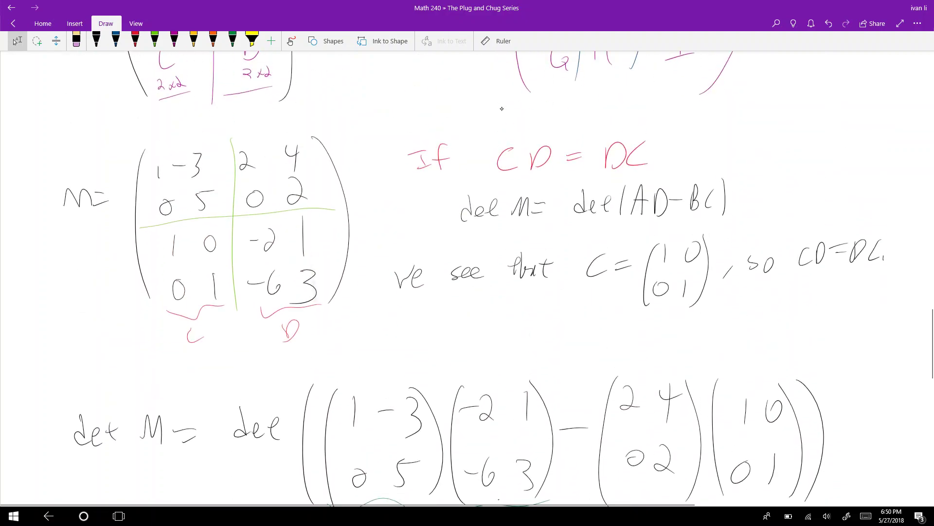
click(97, 41)
mouse_move(107, 220)
mouse_down()
mouse_move(69, 226)
mouse_move(108, 222)
mouse_up()
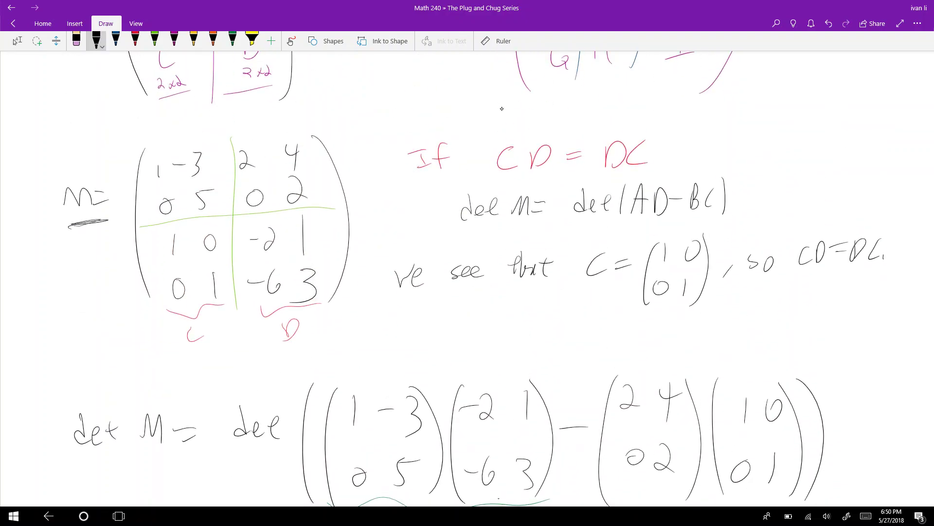
click(17, 41)
Underline the 'we see that C = I, so CD = DC' line in black
scroll(502, 109, down, 10)
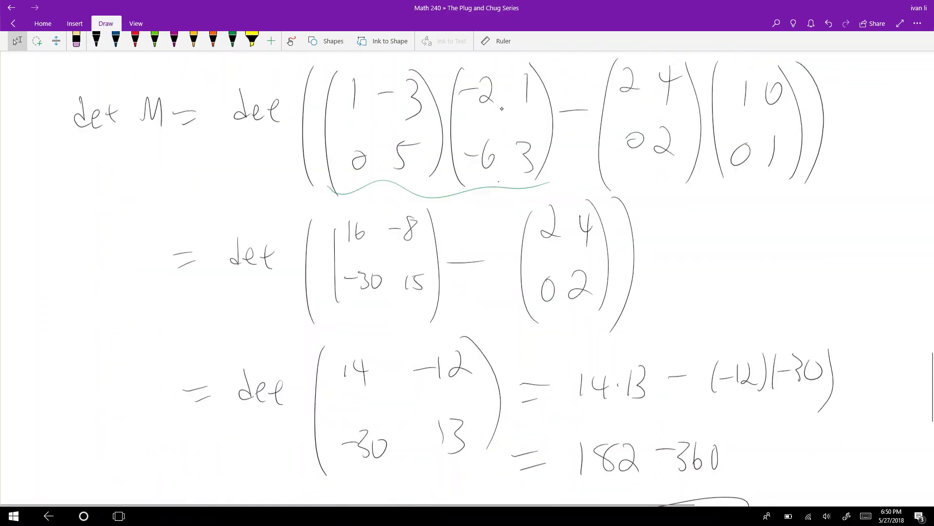
scroll(502, 109, up, 12)
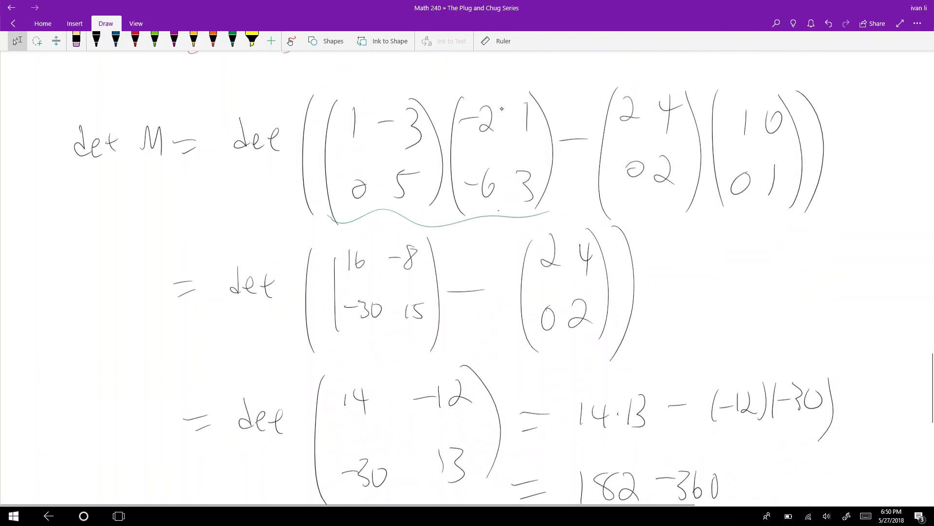
scroll(502, 109, down, 1)
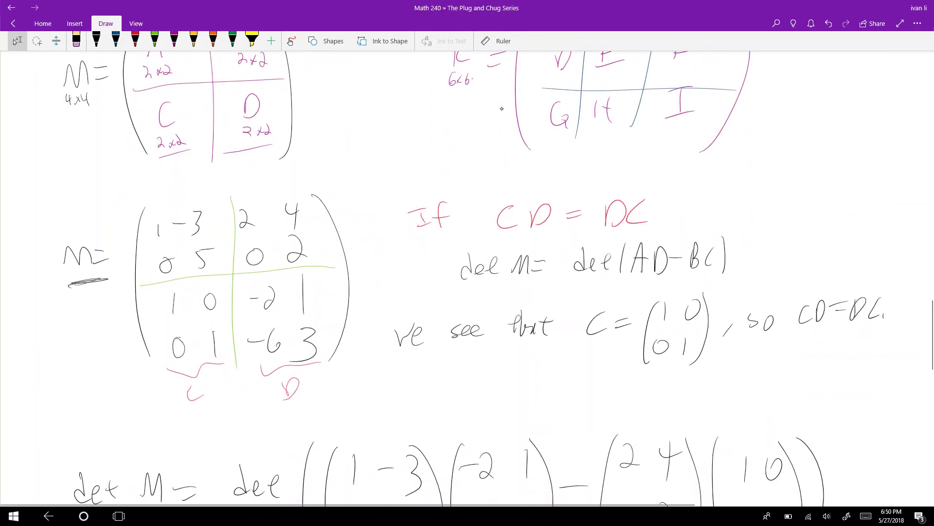
click(97, 41)
drag(582, 385, 574, 393)
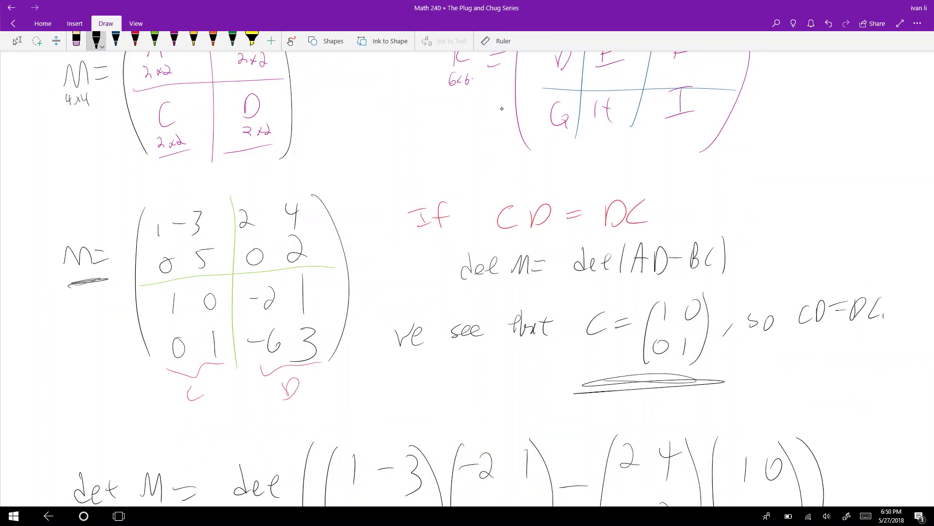
scroll(502, 108, down, 14)
key(Escape)
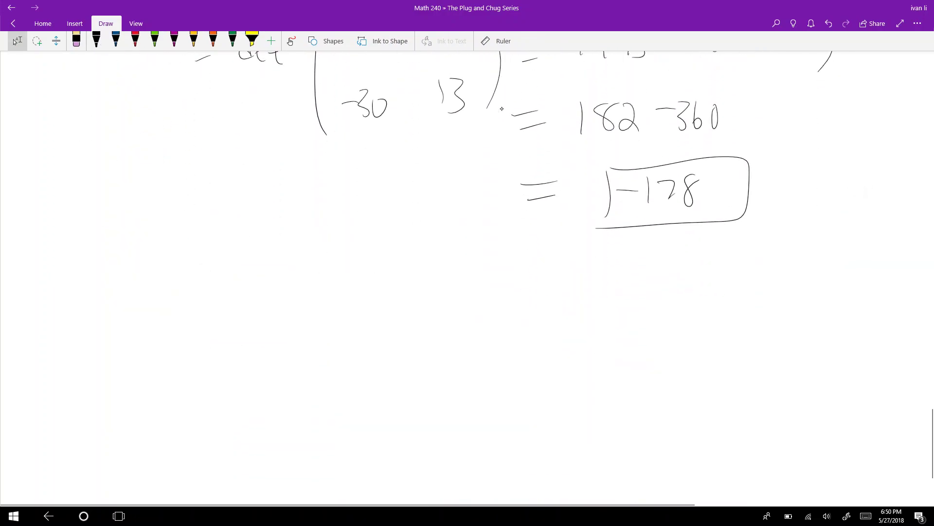
scroll(502, 109, up, 5)
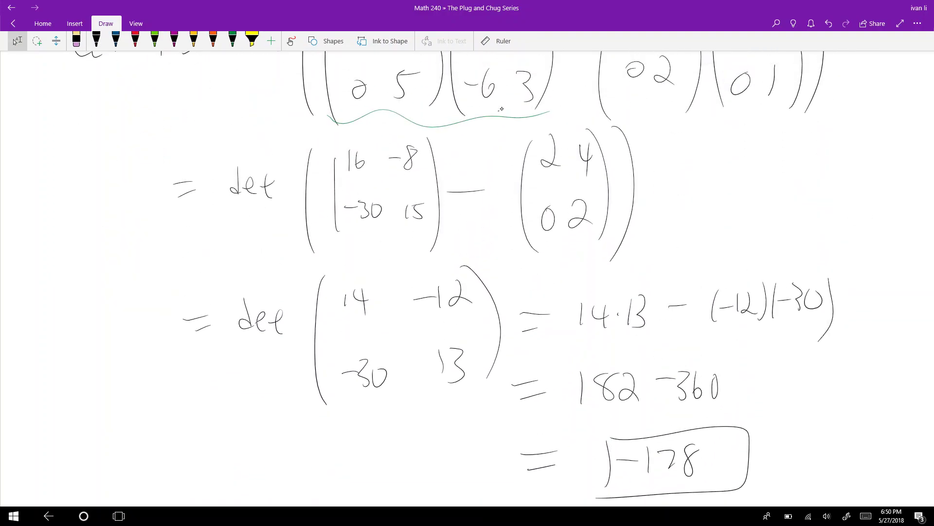
scroll(502, 109, up, 8)
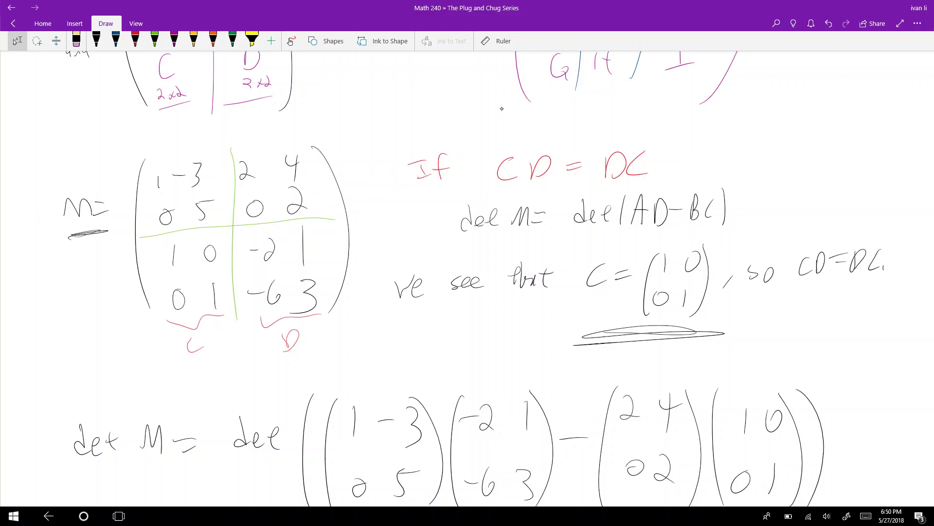
key(Escape)
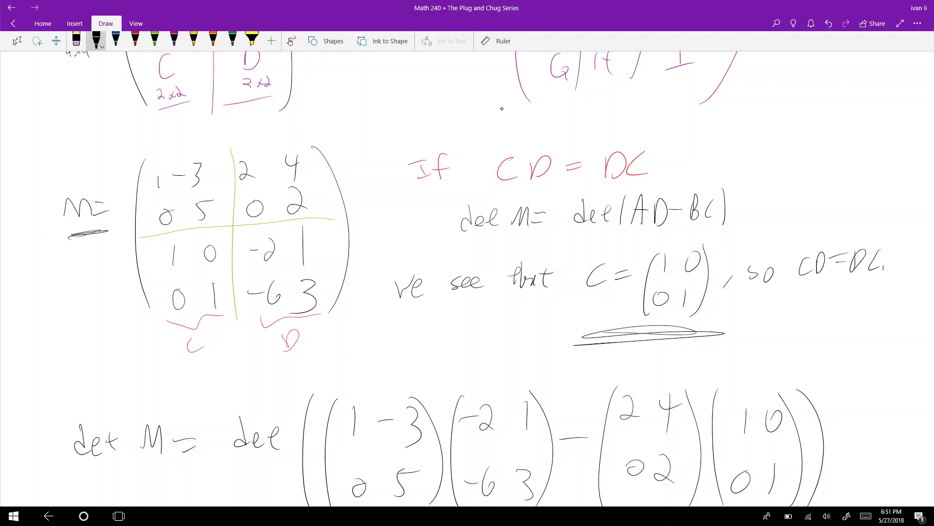
Draw a red circled mark left of the 'If CD = DC' condition
scroll(502, 109, up, 5)
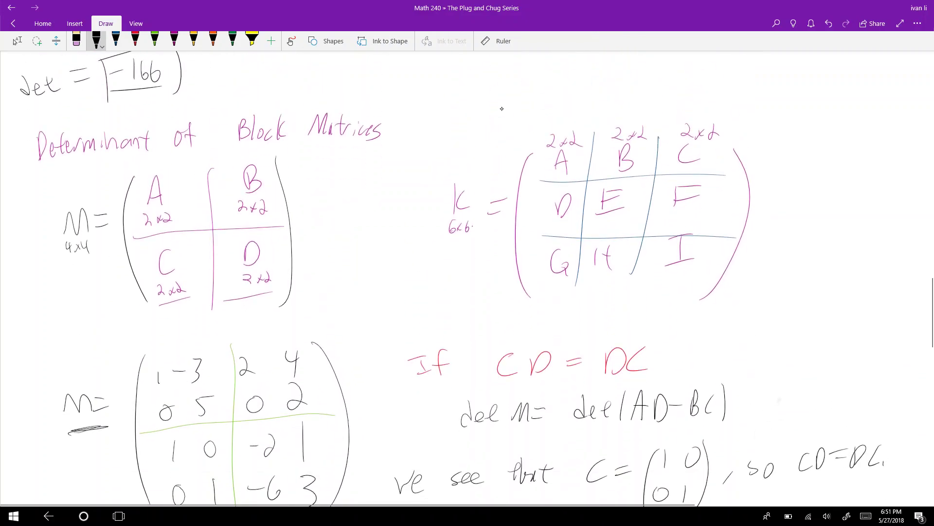
click(17, 41)
click(135, 41)
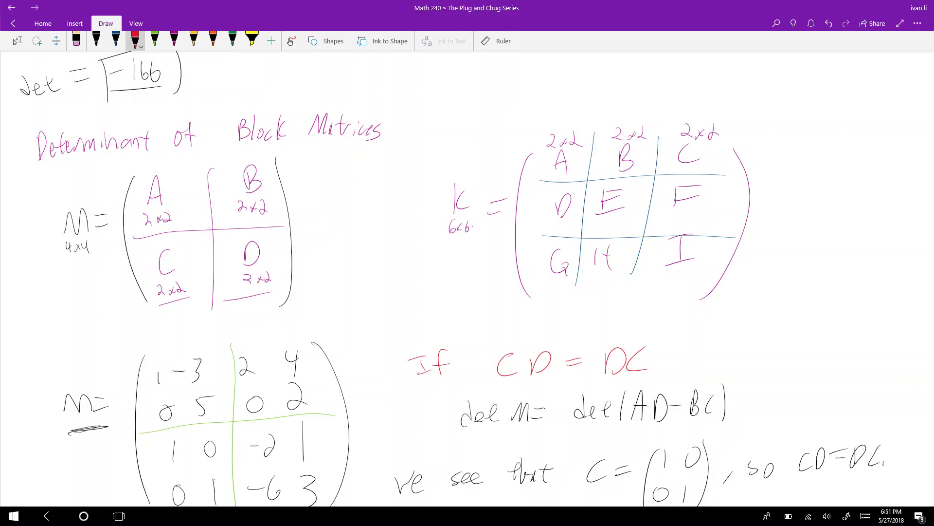
mouse_move(396, 355)
mouse_down()
mouse_move(380, 377)
mouse_move(392, 370)
mouse_up()
scroll(468, 283, down, 5)
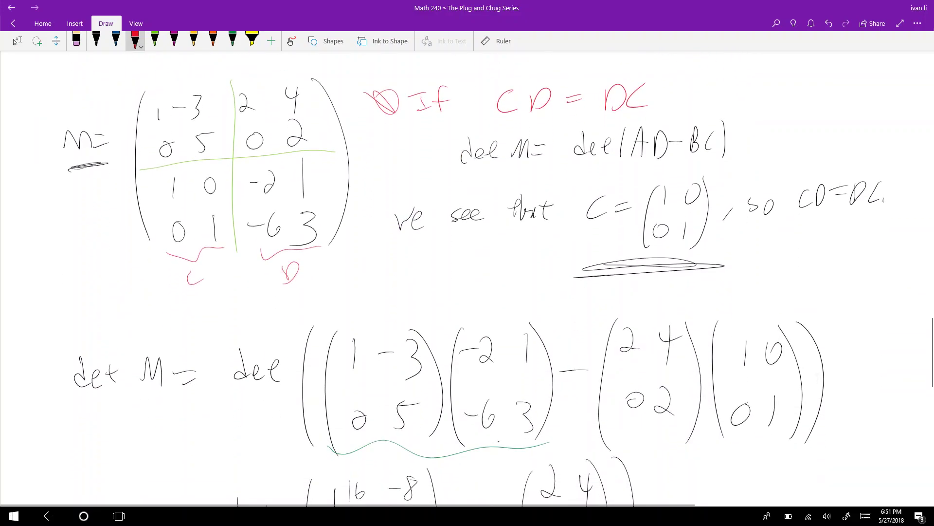
click(17, 41)
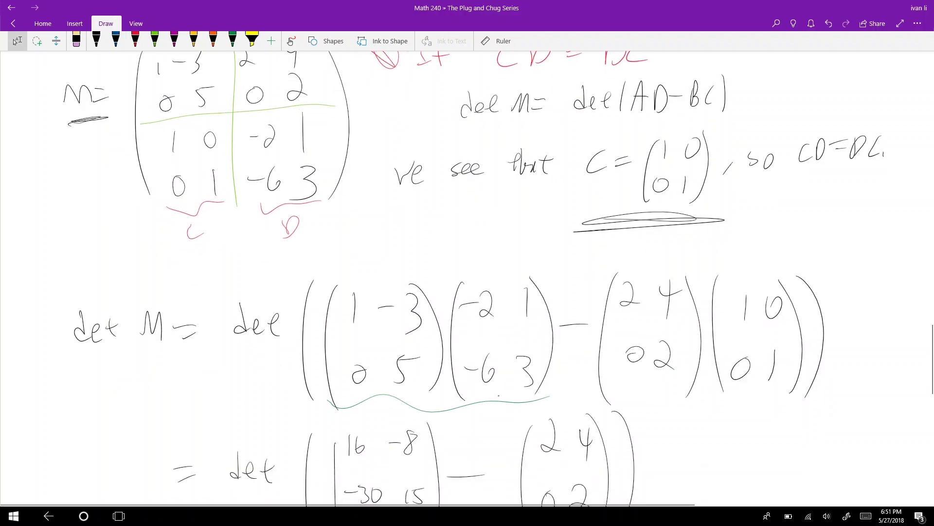
scroll(467, 282, down, 1)
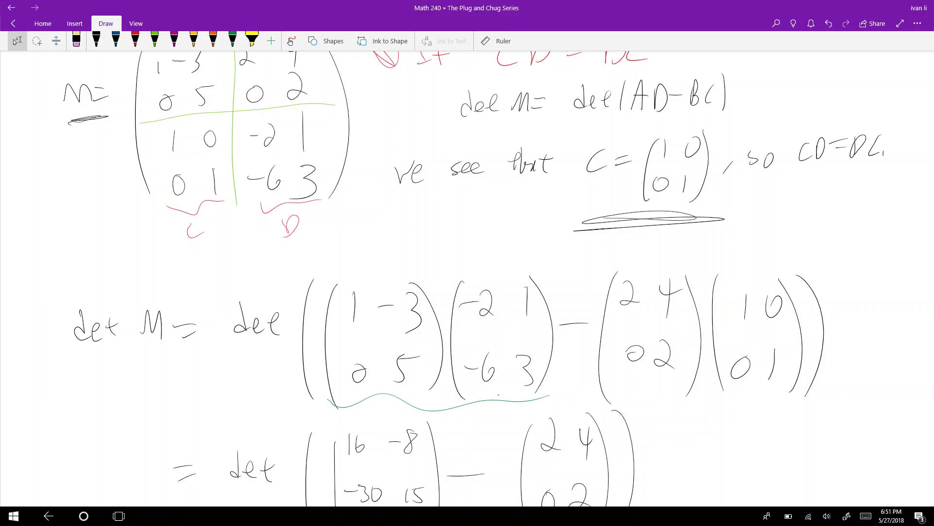
scroll(468, 277, up, 5)
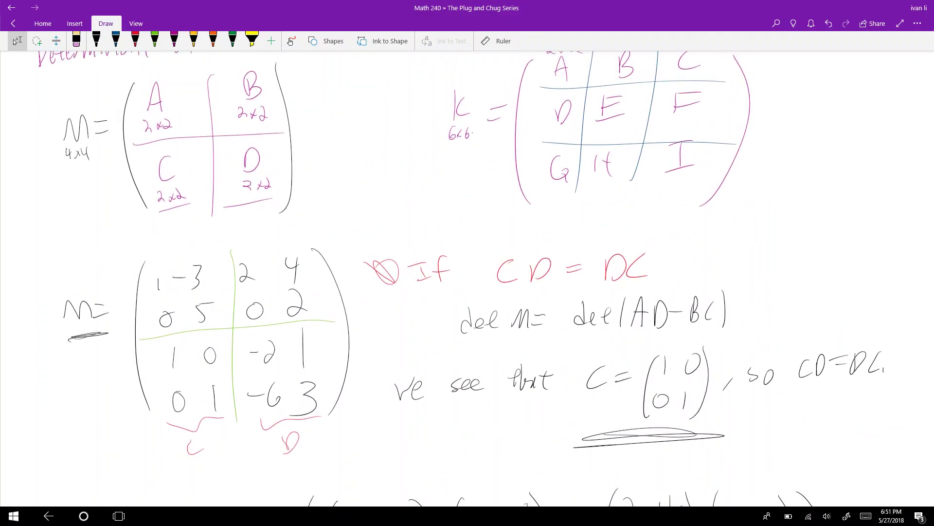
scroll(467, 278, down, 1)
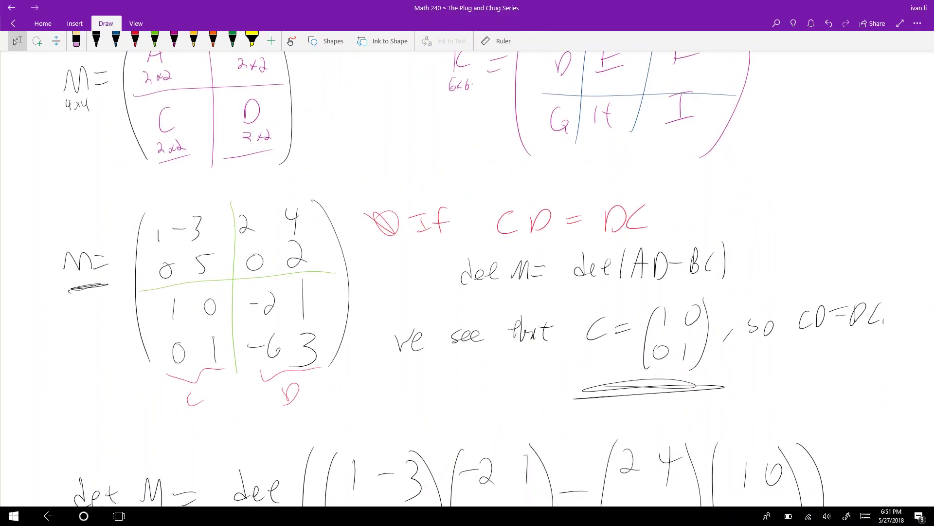
scroll(467, 277, down, 1)
scroll(467, 277, down, 2)
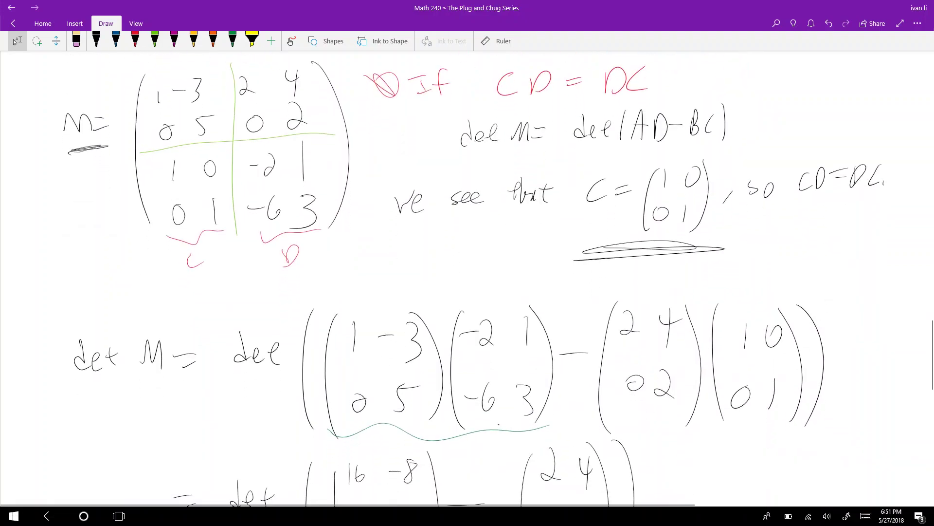